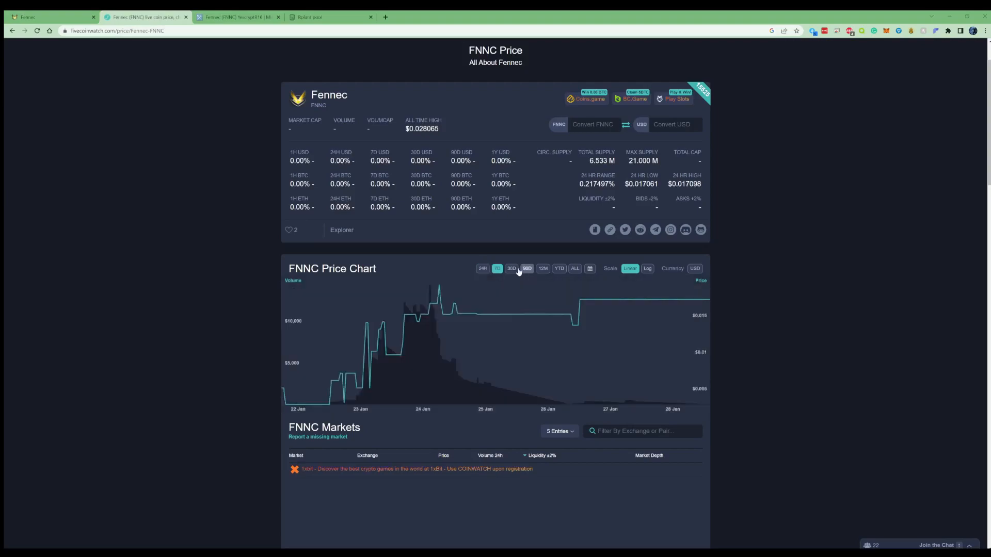
- View the 30-day FNNC price chart and download the Windows version of the Fennec wallet from the Fennec website
left_click(512, 271)
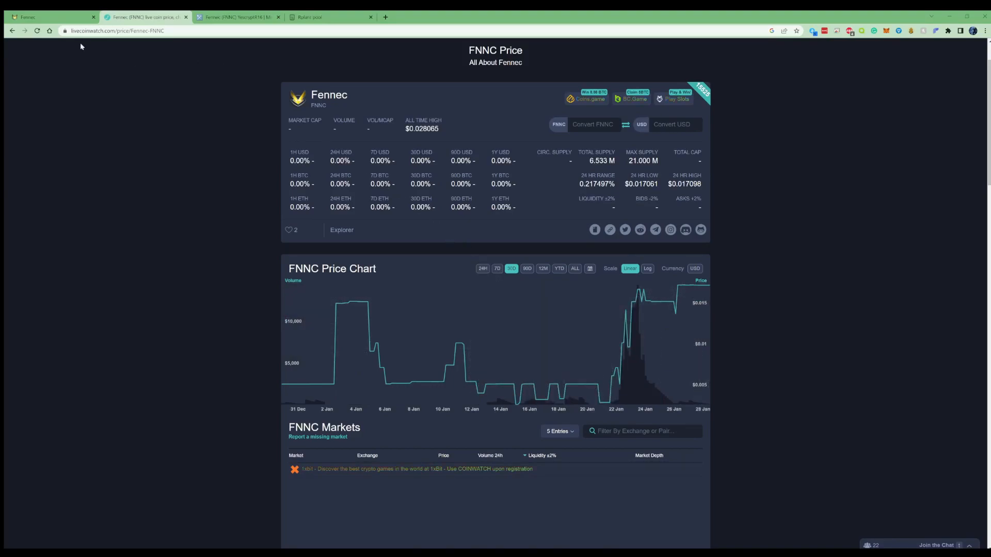
left_click(35, 18)
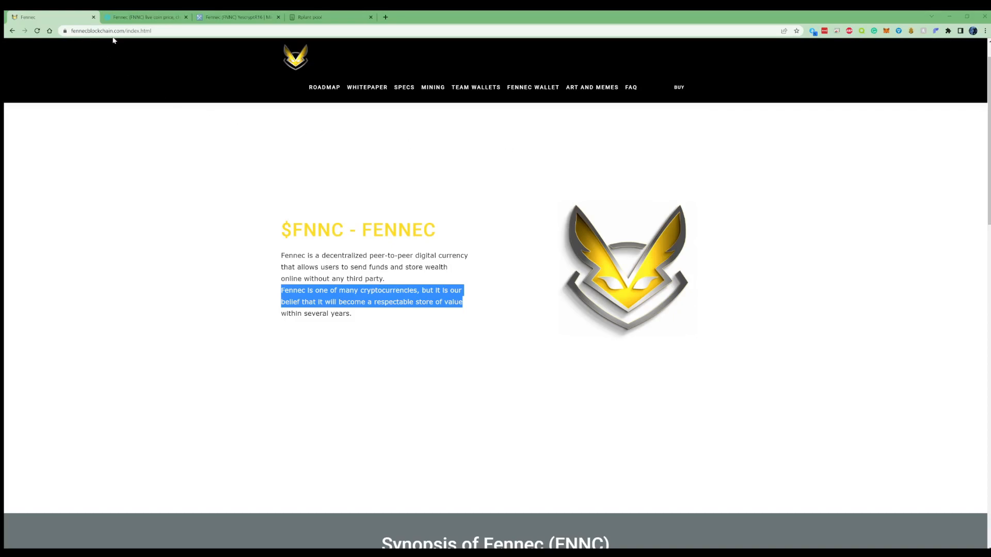
left_click(537, 89)
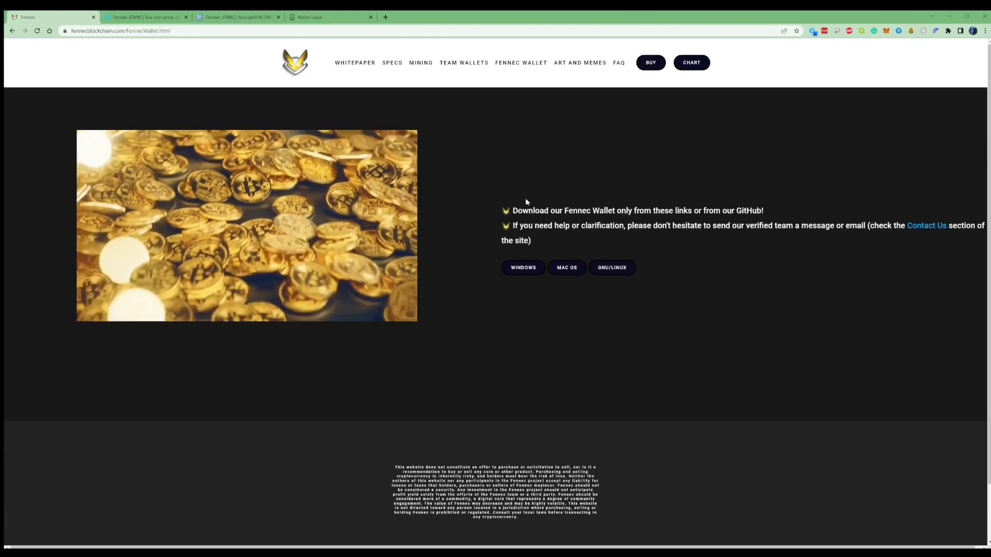
left_click(522, 267)
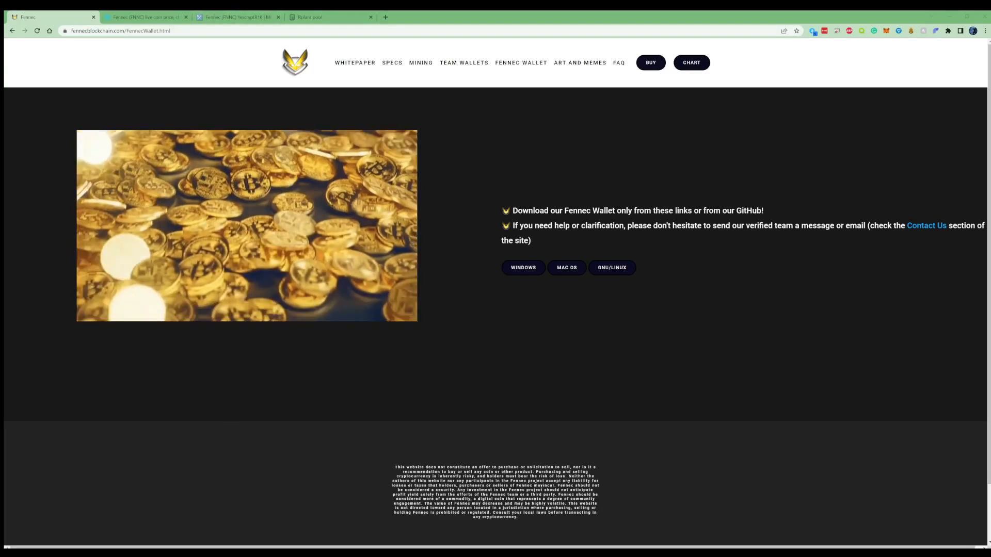
- Switch to the Rplant pool site and open the connection details for the Fennec coin
left_click(310, 15)
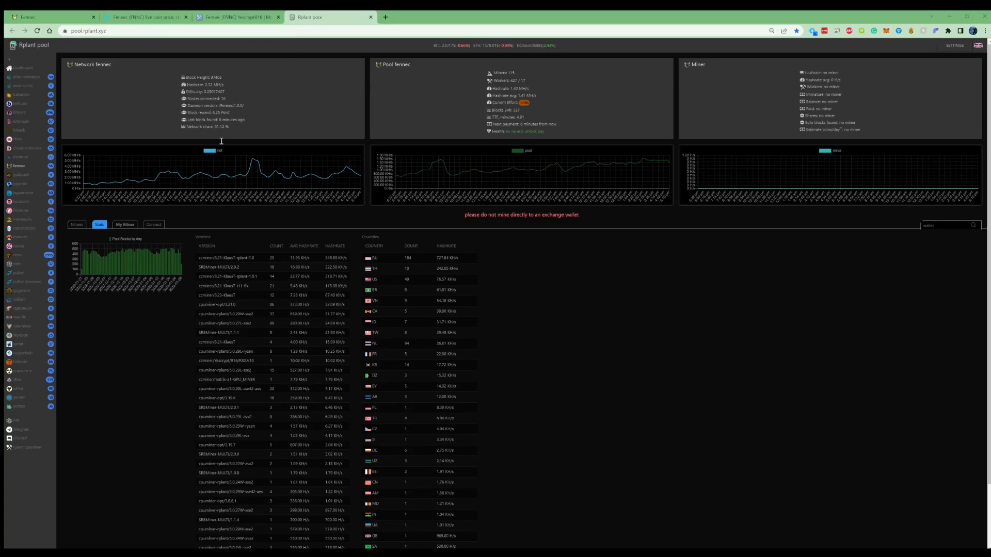
left_click(154, 225)
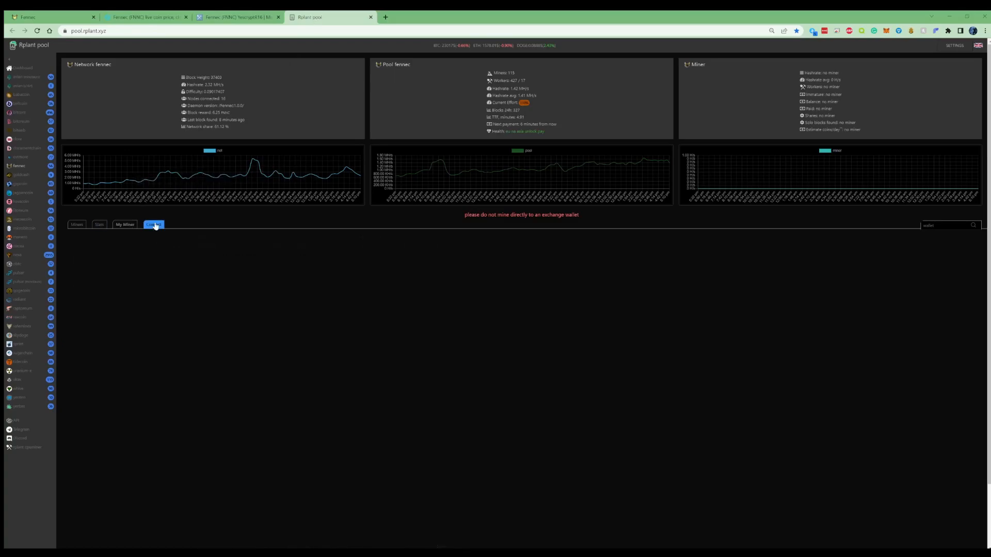
left_click(19, 167)
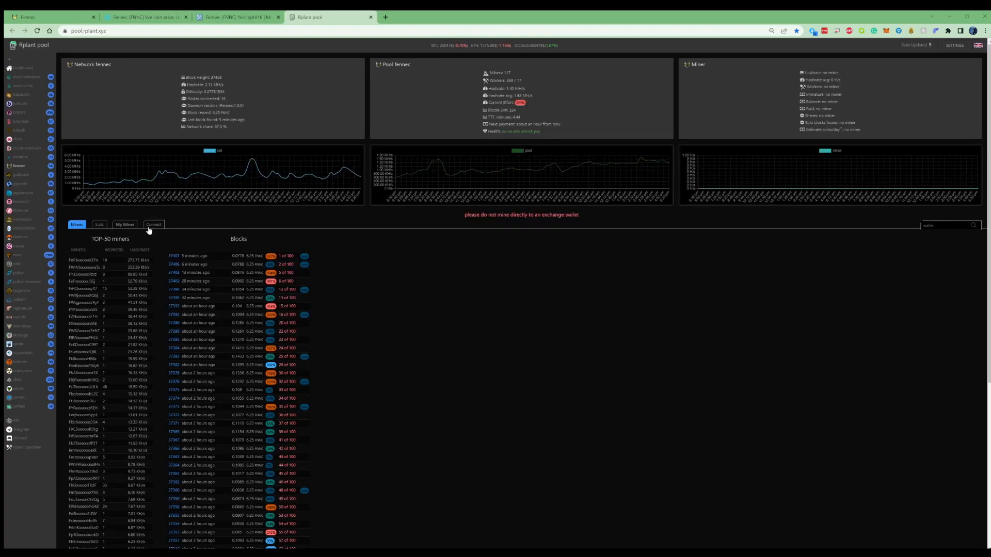
left_click(153, 225)
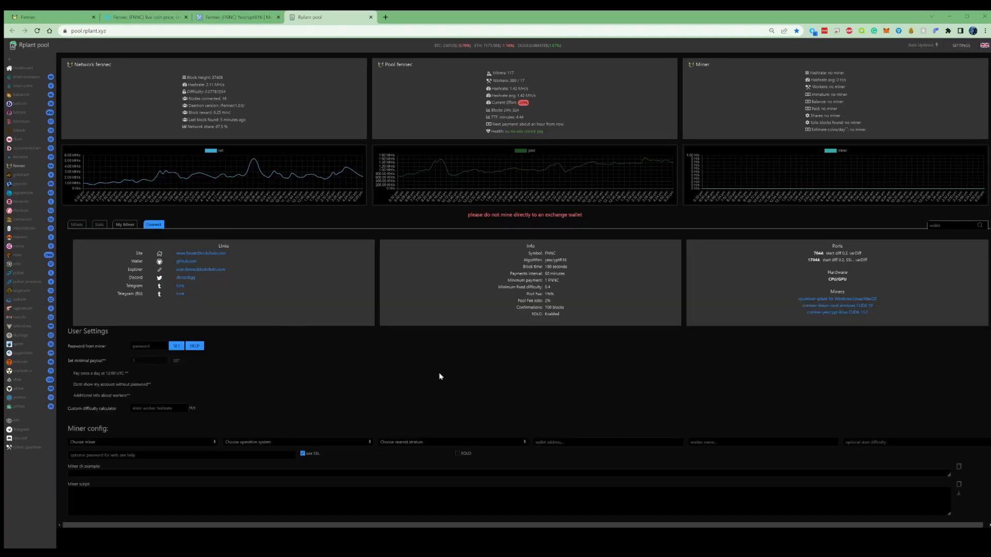
- Download cpuminer-opt-win.zip from the cpuminer-opt-rplant 5.0.29 release, keep the blocked file and open the archive
left_click(816, 304)
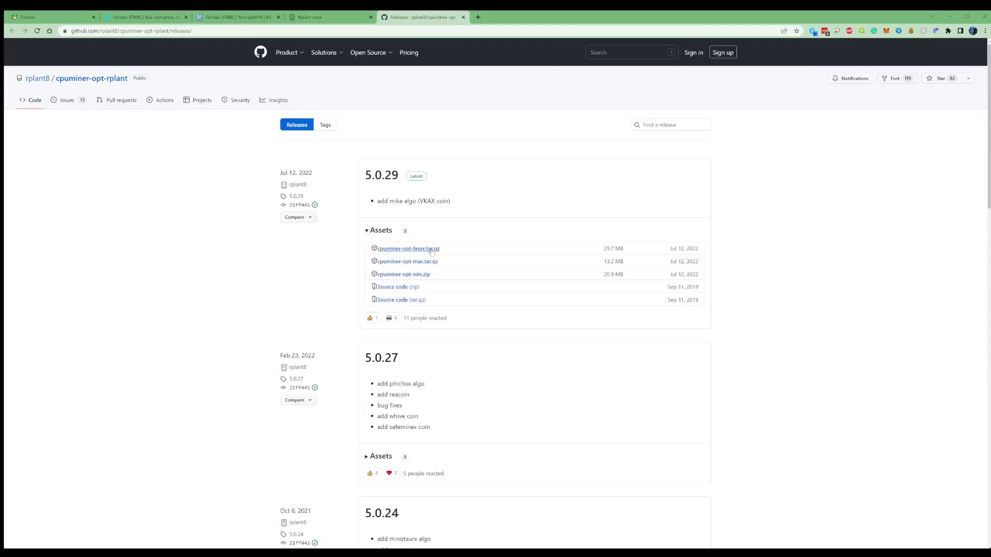
left_click(405, 275)
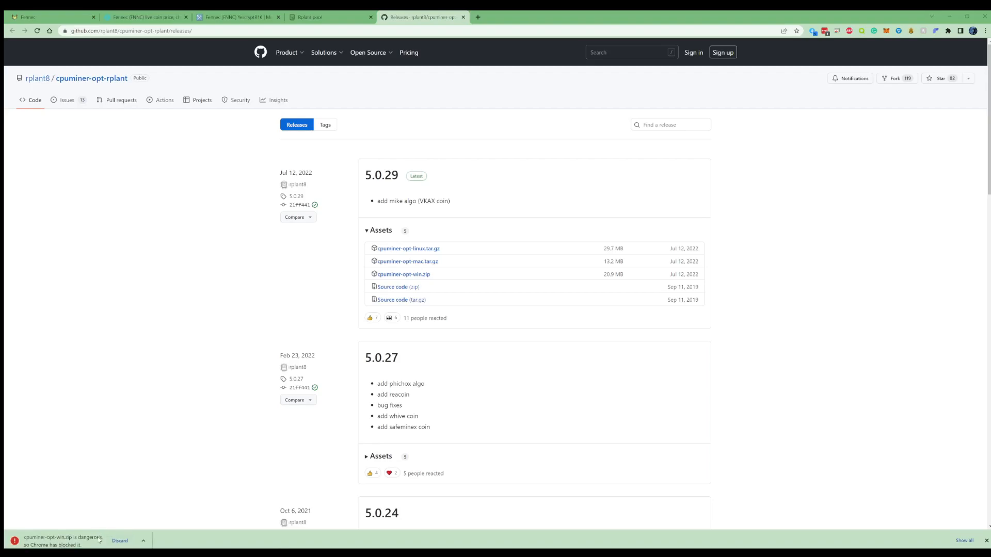
key("ctrl+j")
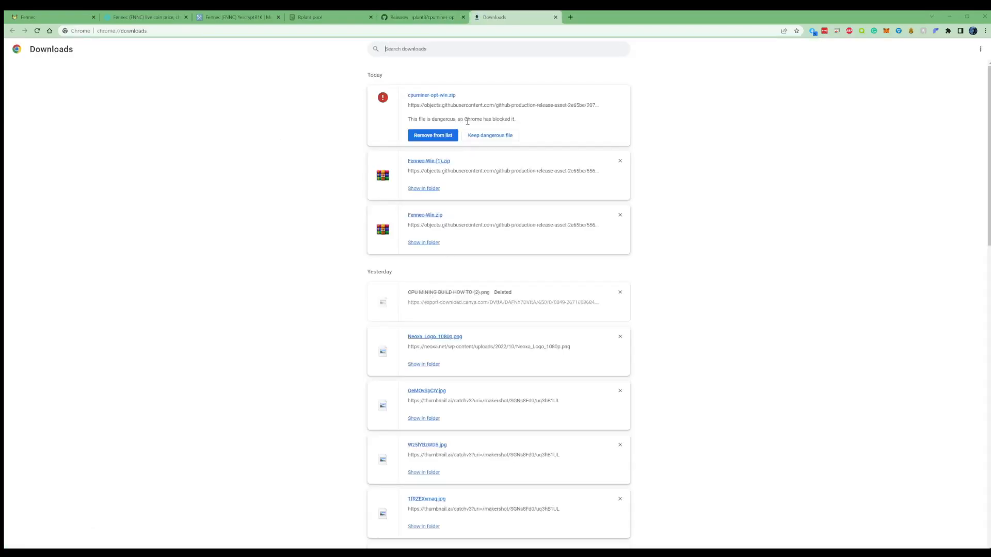
left_click(488, 135)
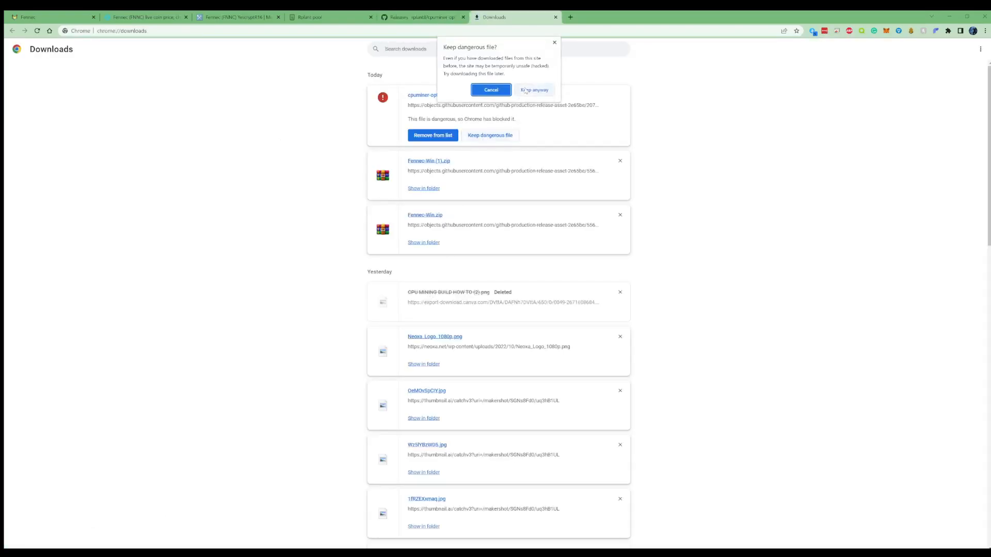
left_click(491, 89)
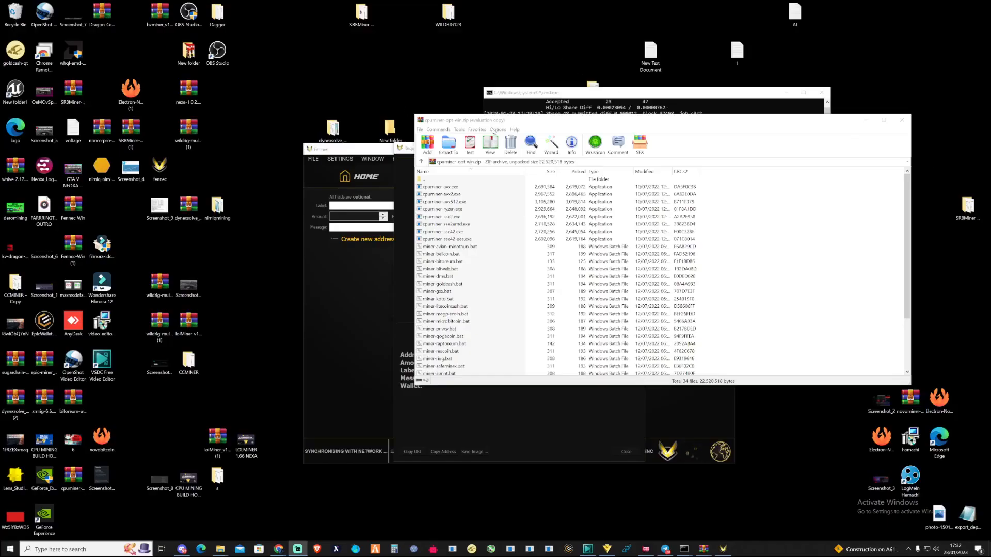
- Create a new folder on the desktop named cpuminerplant
left_click_drag(538, 124, 553, 112)
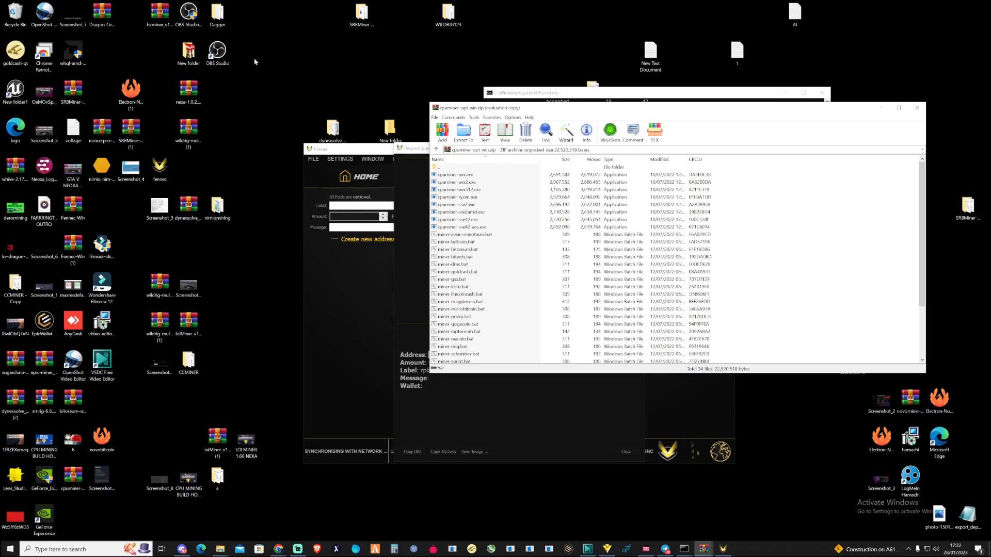
right_click(316, 80)
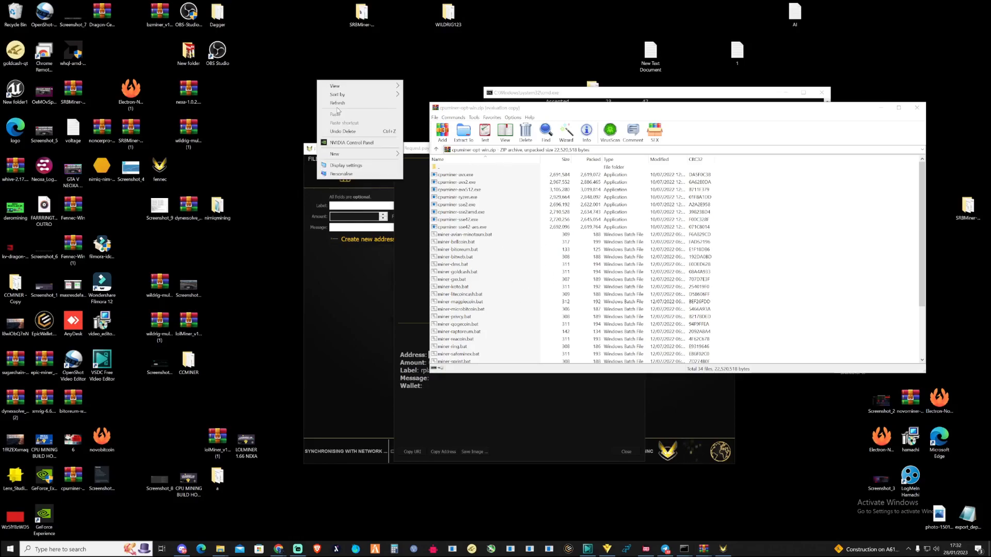
mouse_move(351, 154)
left_click(440, 160)
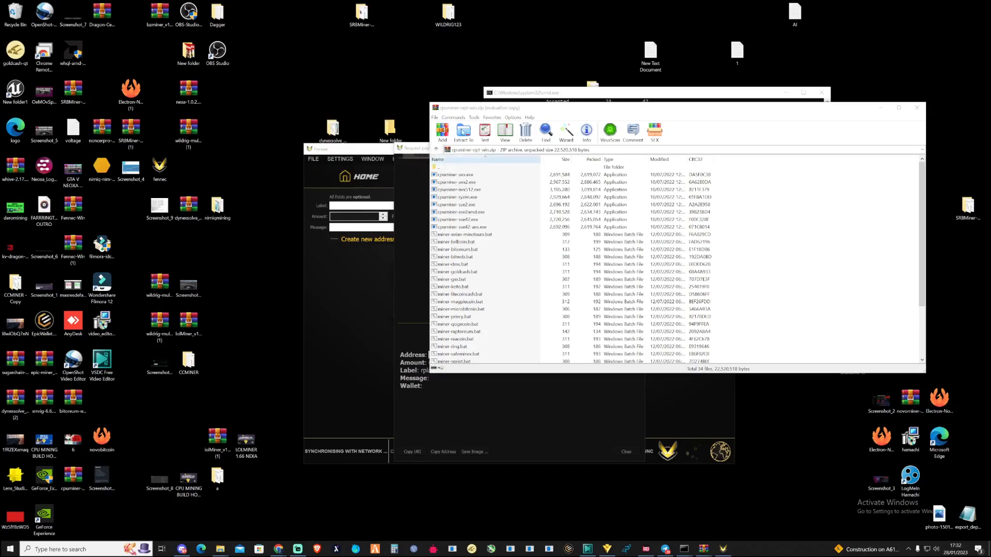
type("cpuminer")
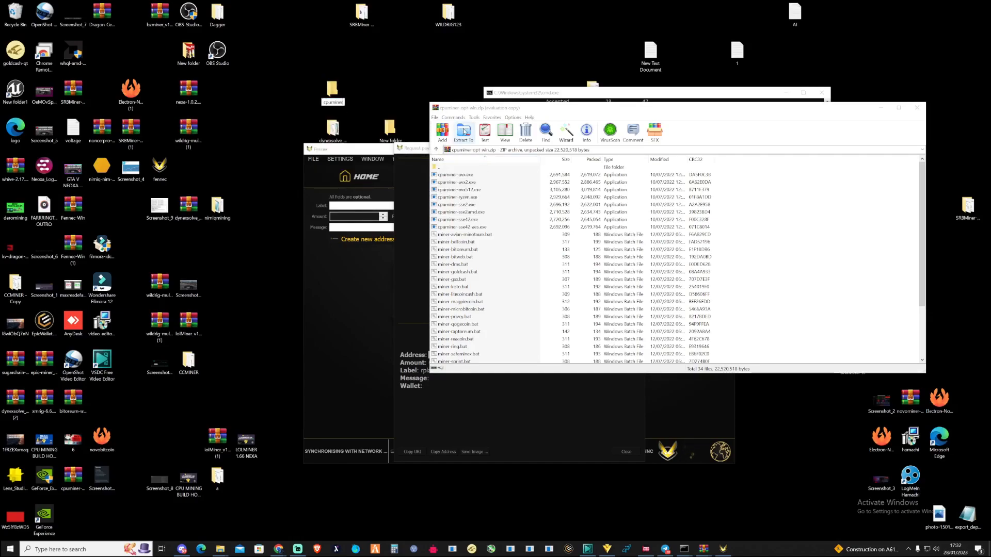
type("plant")
key("Return")
- Extract all files from cpuminer-opt-win.zip into the cpuminerplant folder
left_click_drag(769, 171, 689, 220)
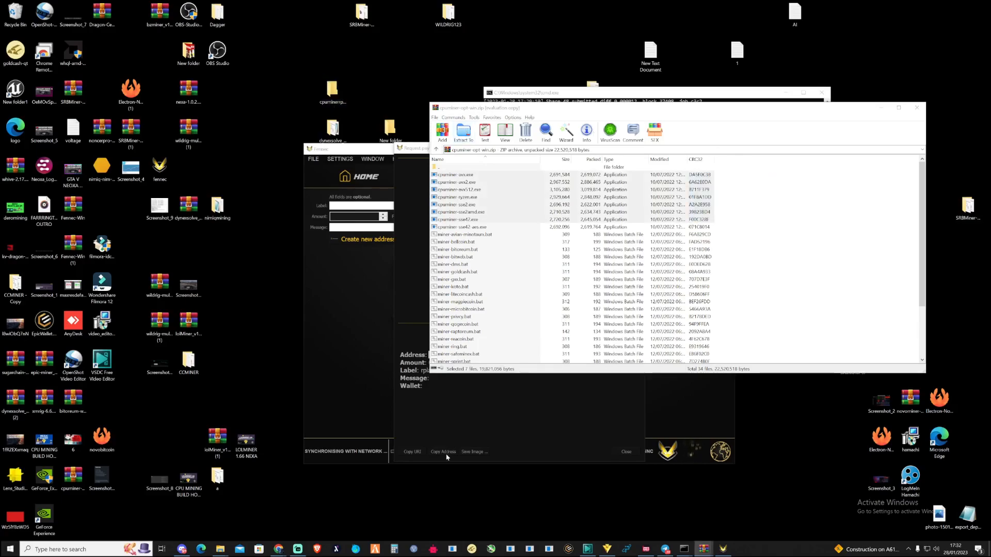
left_click(745, 204)
left_click_drag(738, 175, 512, 389)
left_click_drag(523, 273, 980, 255)
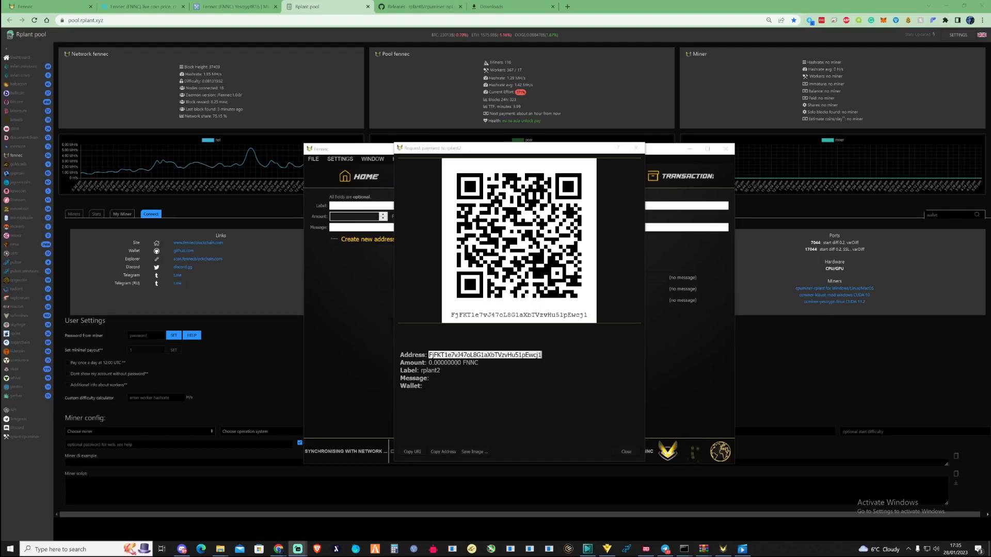
- Copy the rplant2 receiving address from the Fennec wallet, and set the pool's miner config to cpuminer-rplant, Windows and the Europe stratum
left_click(446, 456)
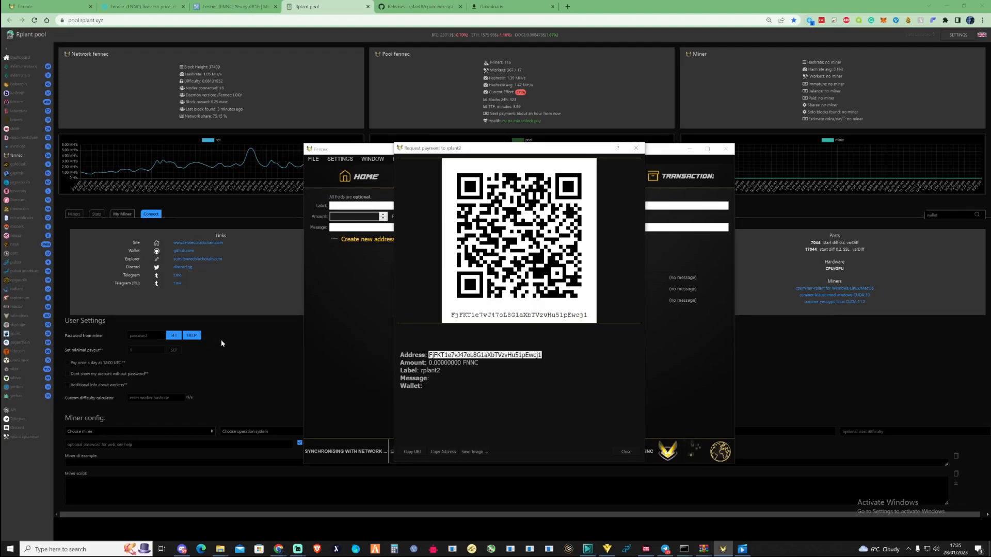
left_click(210, 341)
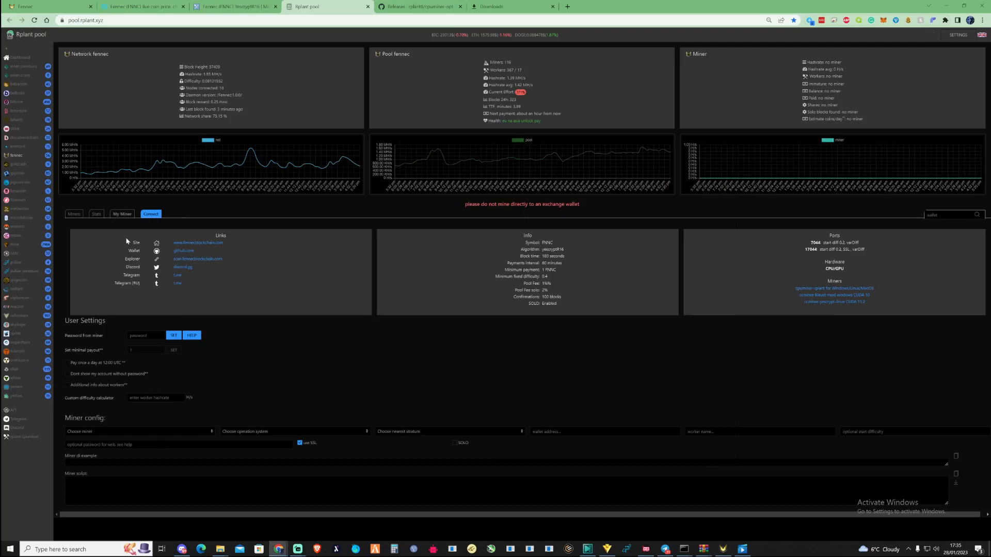
left_click(194, 432)
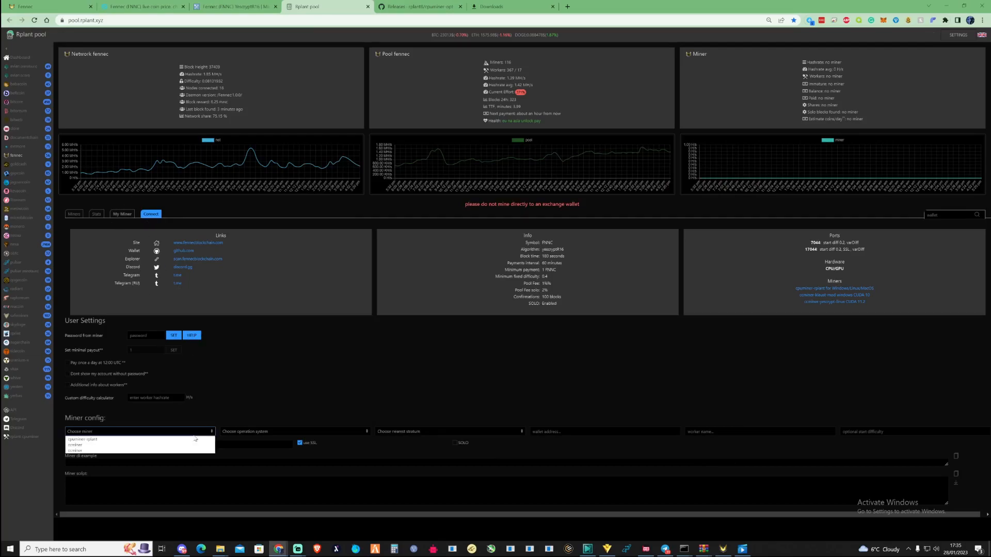
left_click(74, 439)
left_click(285, 432)
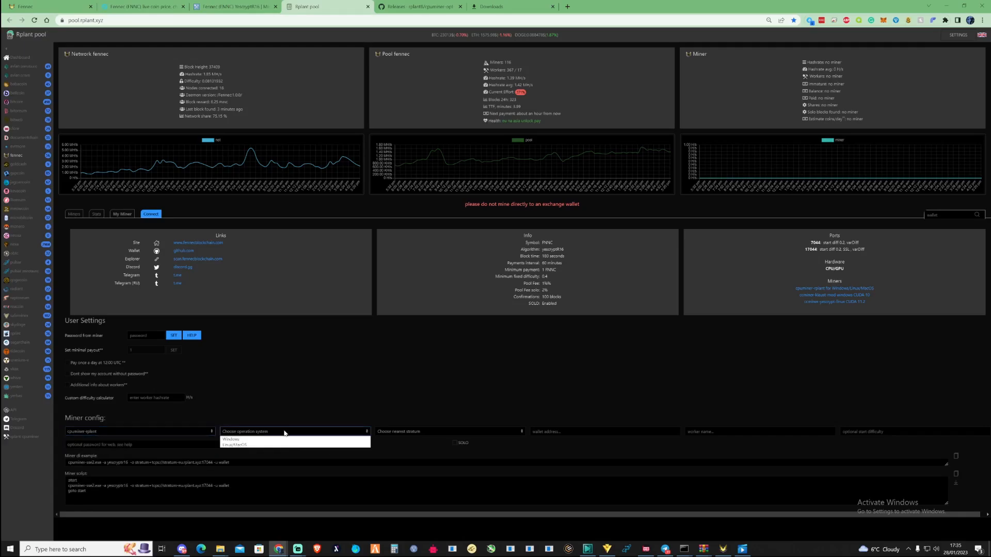
left_click(235, 440)
left_click(432, 434)
left_click(396, 443)
- Paste the copied wallet address into the miner config and set the worker name to ryzen7
left_click(559, 432)
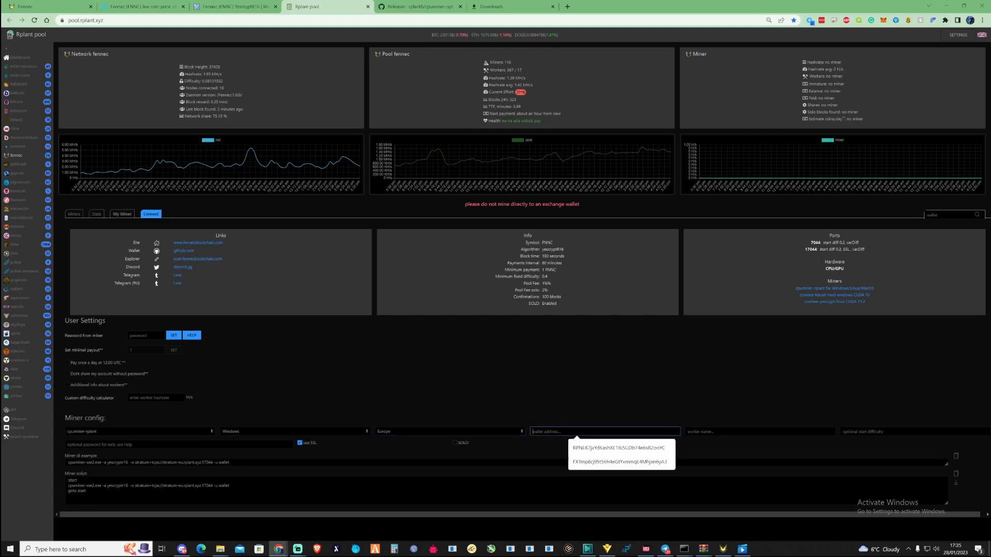
right_click(560, 434)
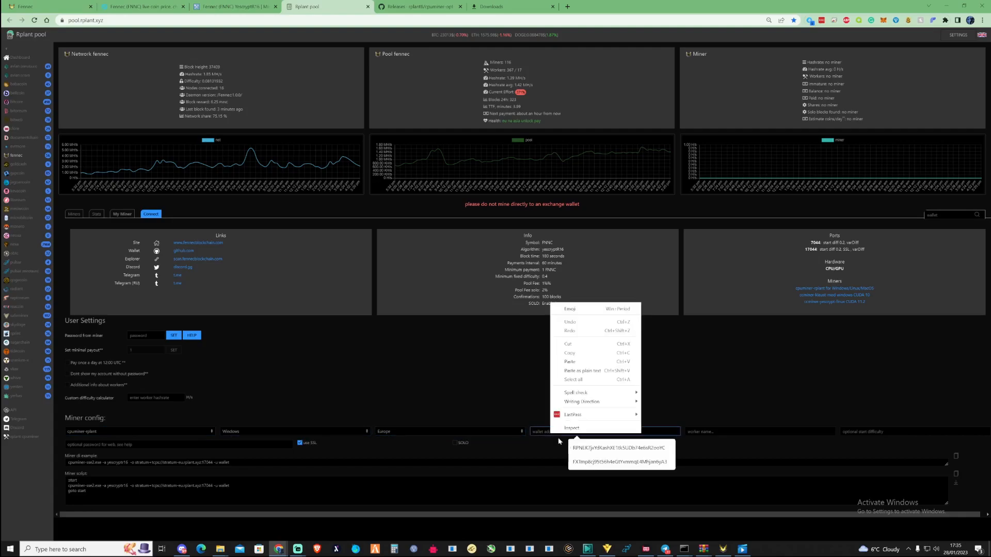
left_click(578, 362)
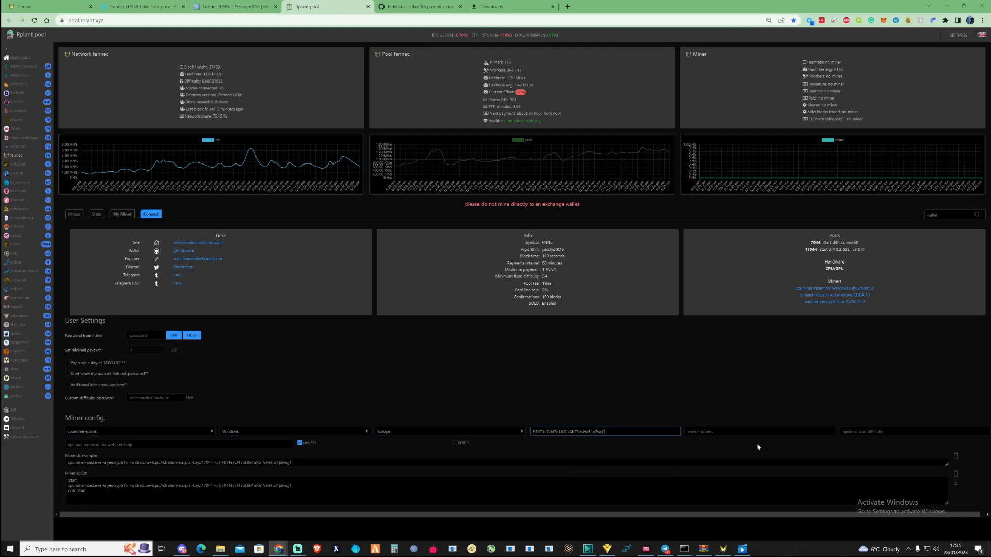
left_click(741, 432)
left_click(739, 447)
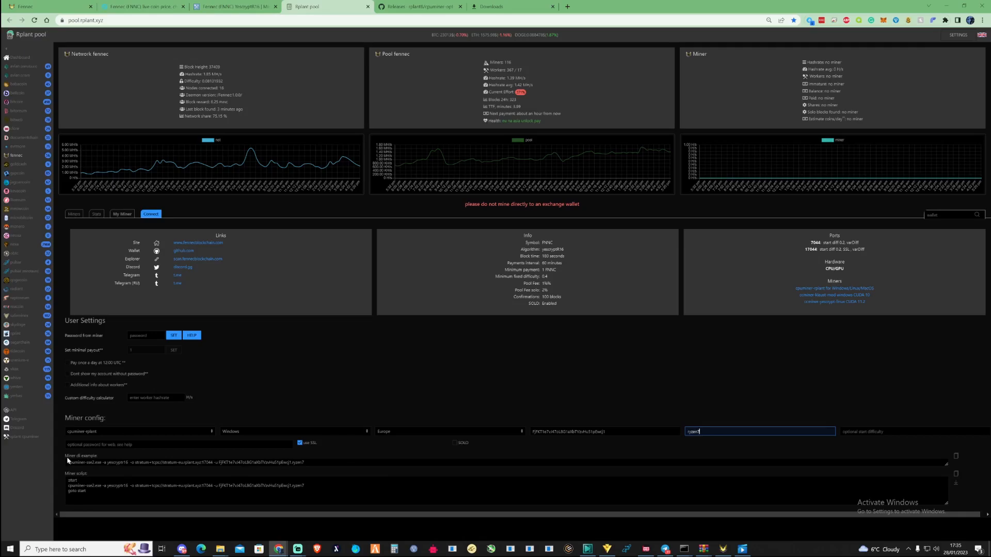
- Copy the whole generated miner command line from the command-line example
left_click_drag(67, 462, 305, 463)
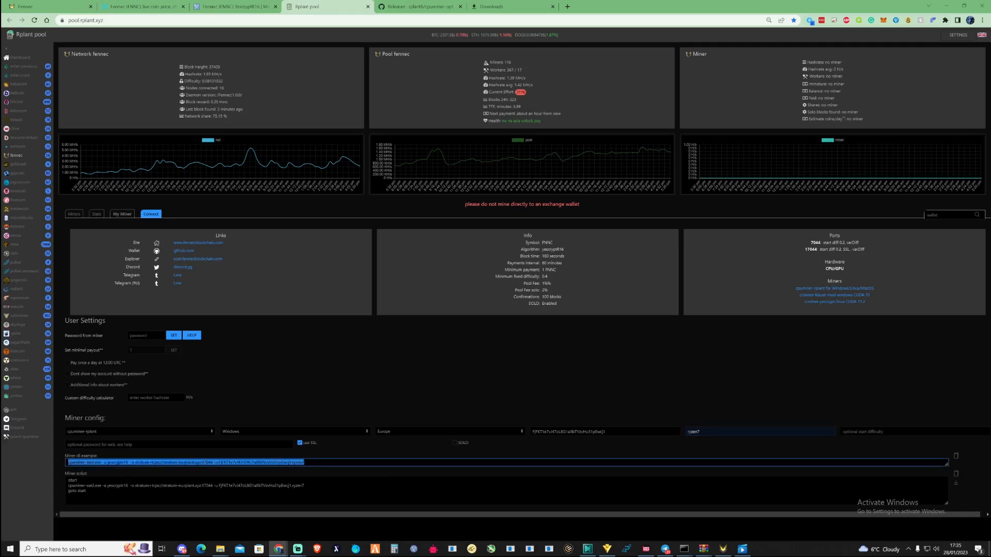
right_click(169, 463)
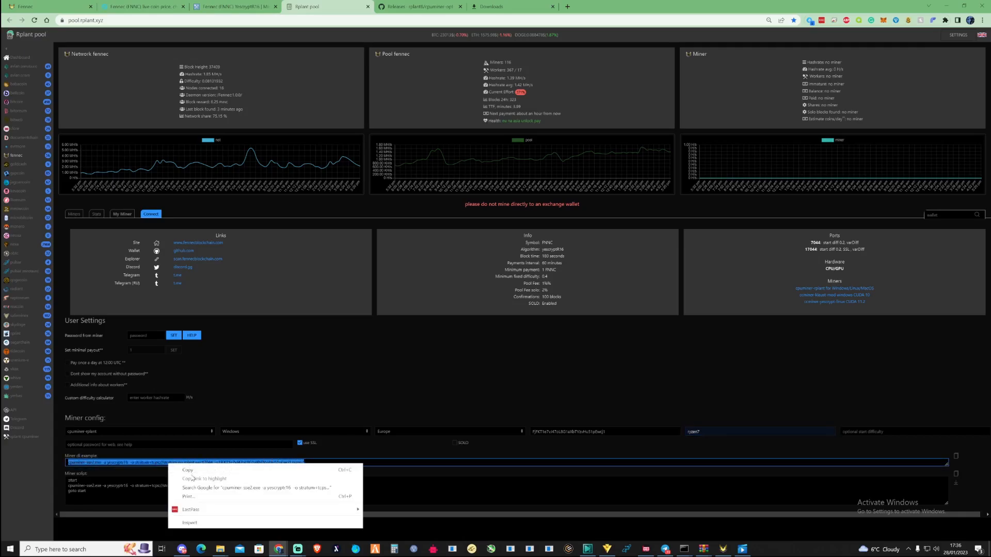
left_click(196, 472)
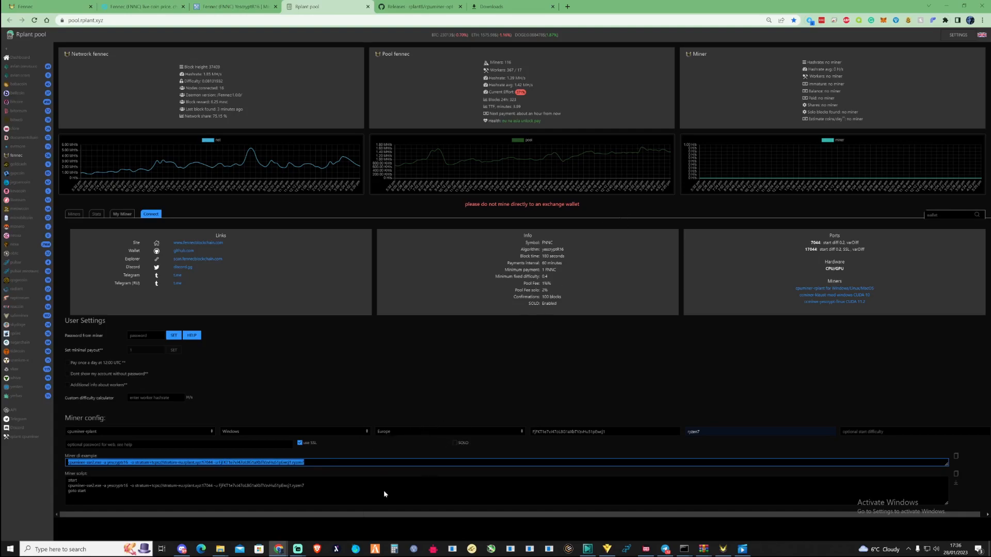
- Create a text document named fennec in the cpuminerplant folder and open it in Notepad
left_click(223, 546)
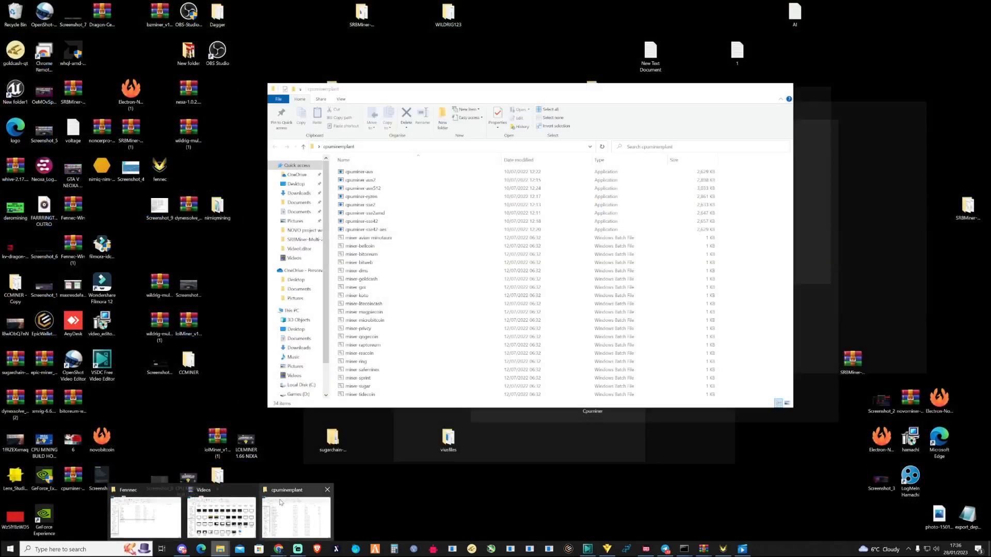
left_click(296, 516)
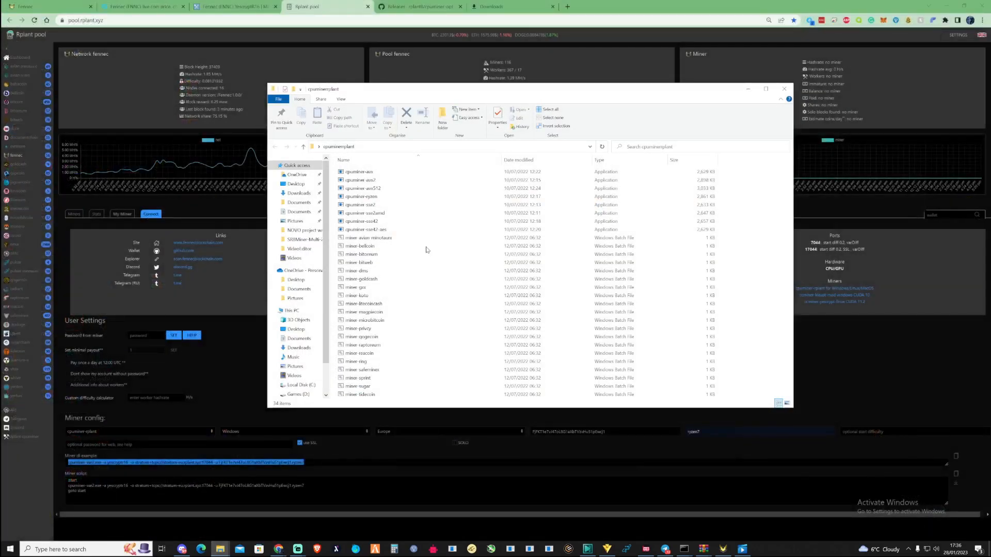
right_click(755, 264)
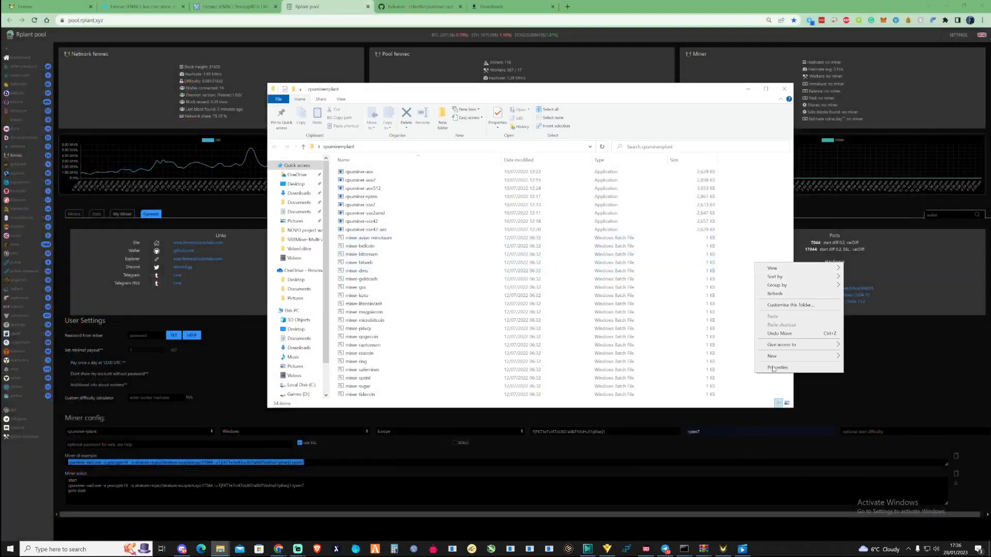
mouse_move(778, 360)
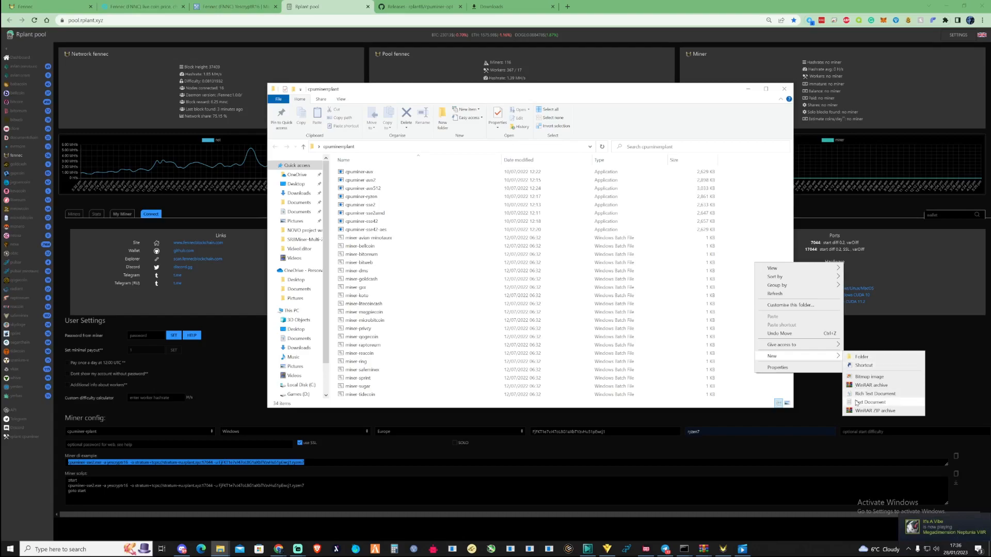
left_click(831, 376)
type("fennec")
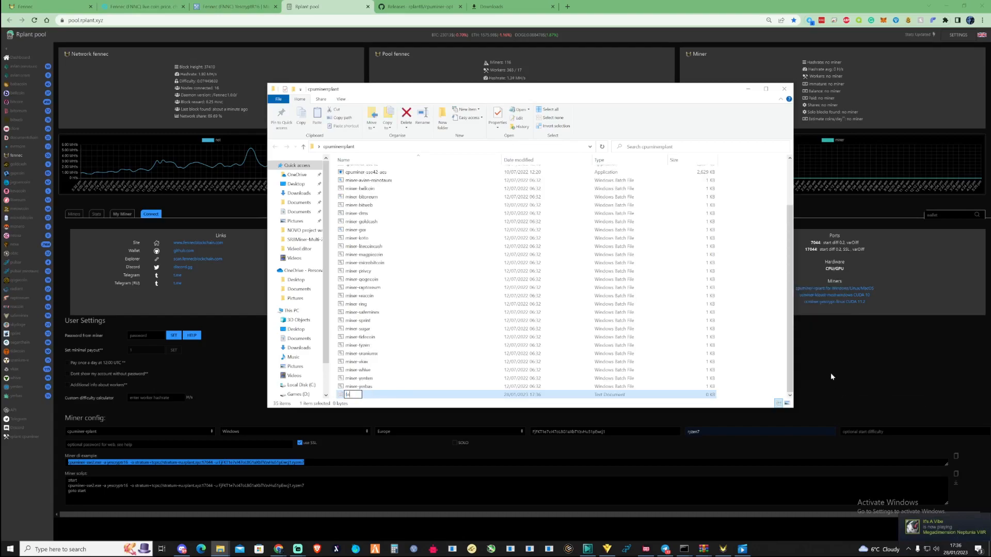
key("Return")
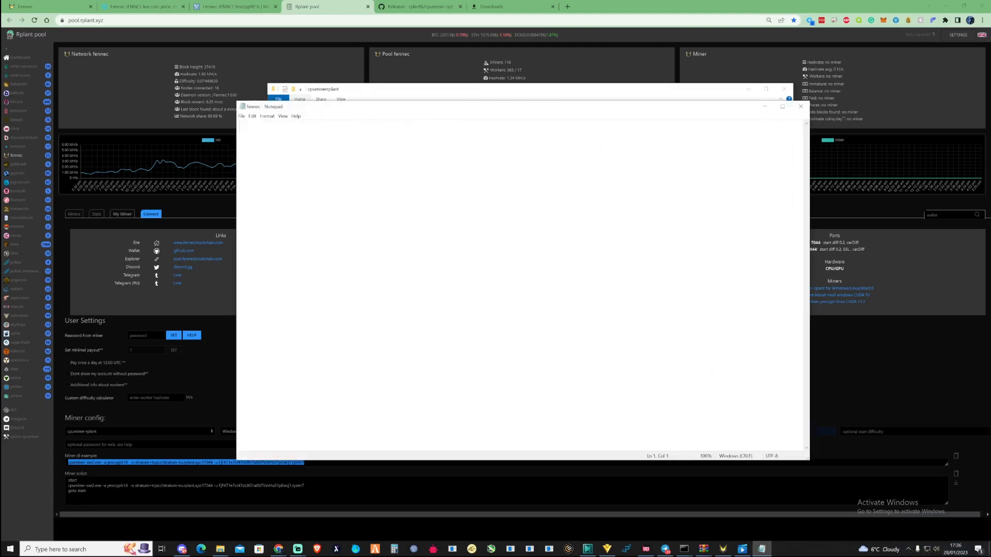
- Paste the copied miner command into the document, save it as fennec.bat, and close Notepad with the changes saved
key("ctrl+v")
left_click(241, 116)
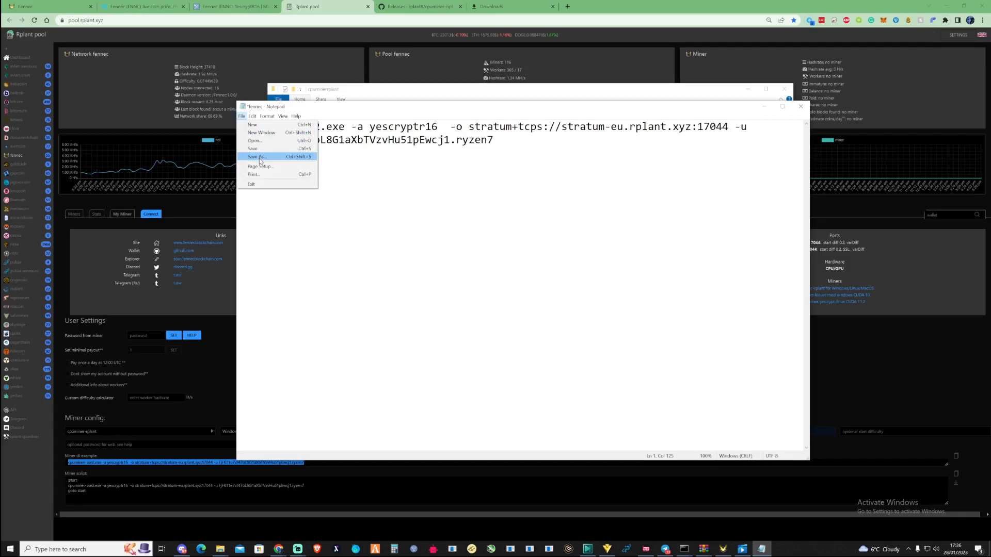
left_click(259, 157)
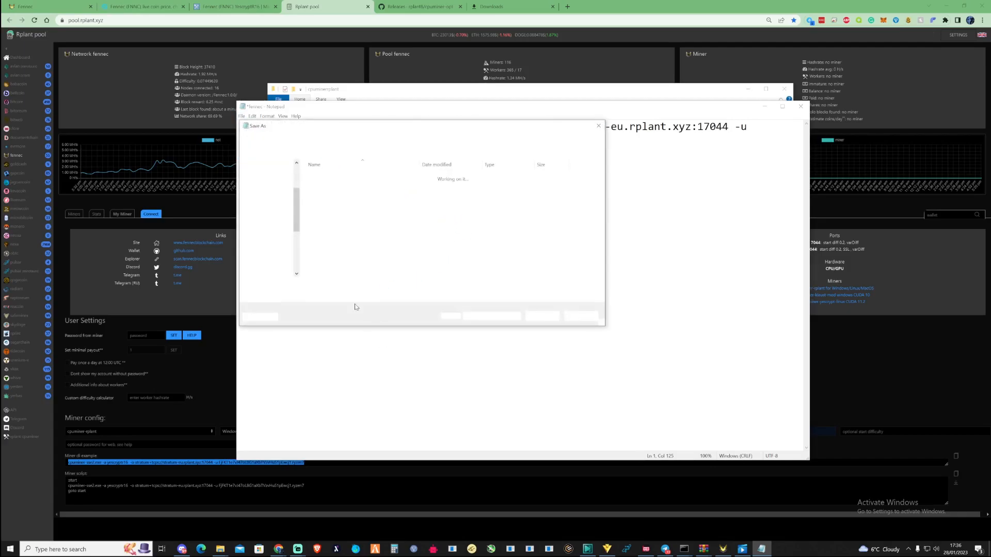
left_click(327, 287)
type(".bat")
key("Return")
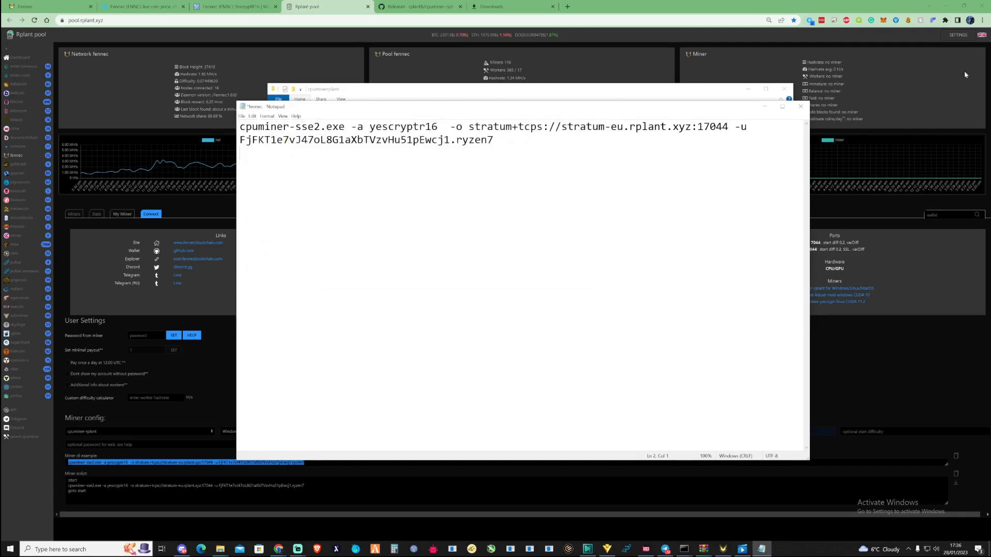
left_click(801, 106)
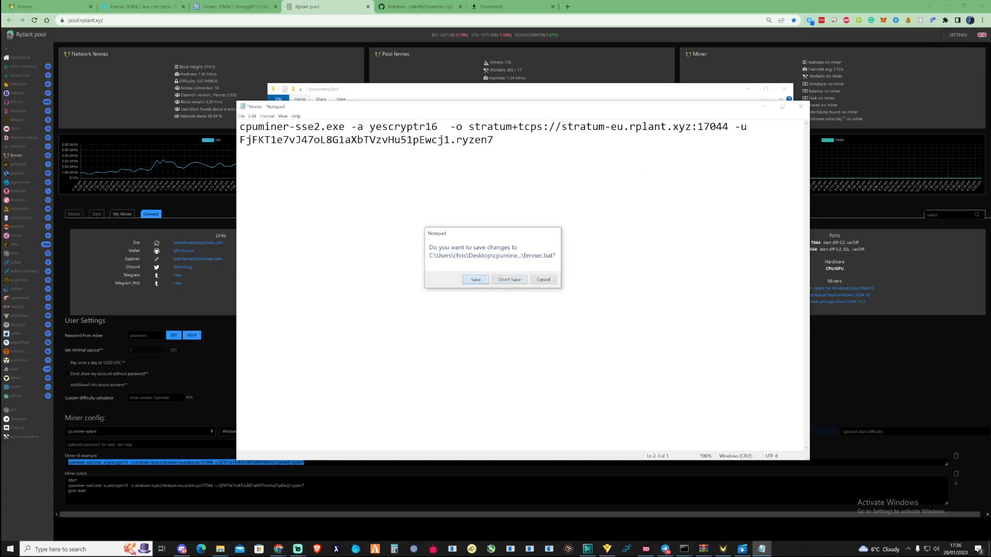
left_click(477, 279)
- Close the console window of the miner that is already submitting shares
scroll(505, 259, "up", 2)
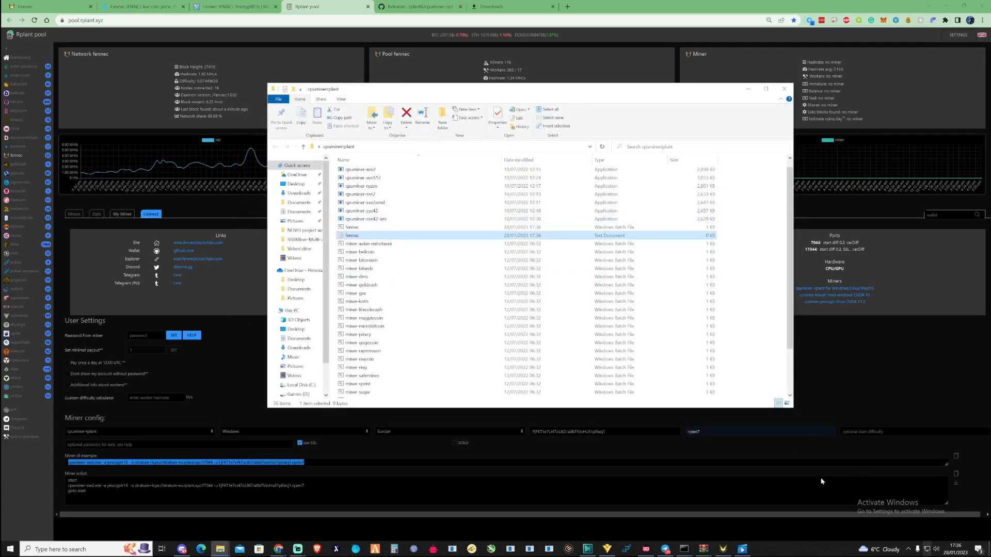
mouse_move(685, 549)
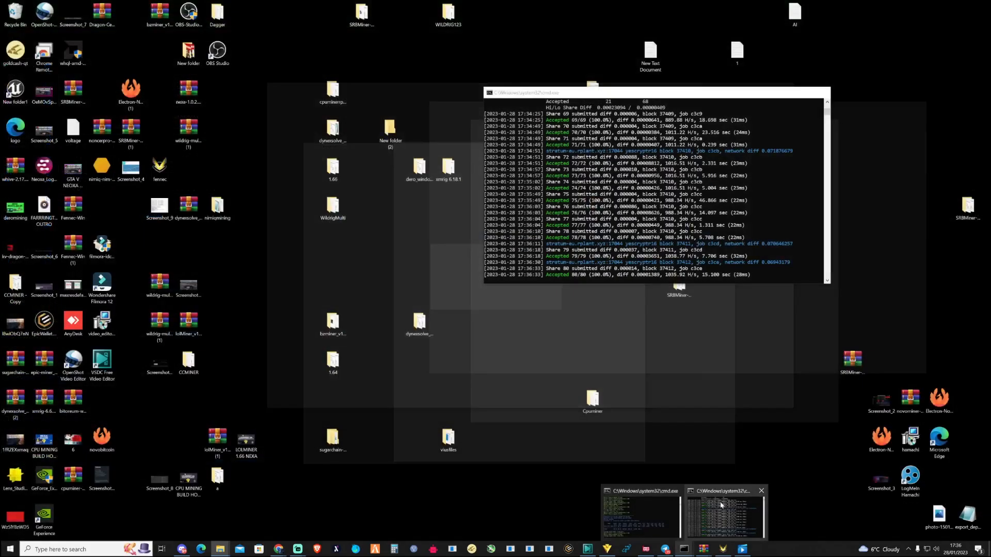
left_click(717, 506)
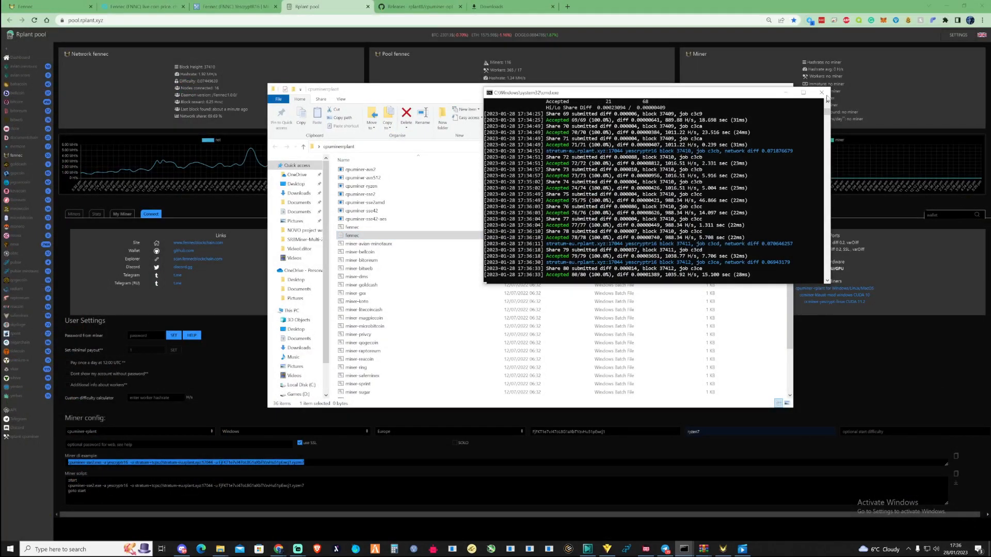
left_click(821, 93)
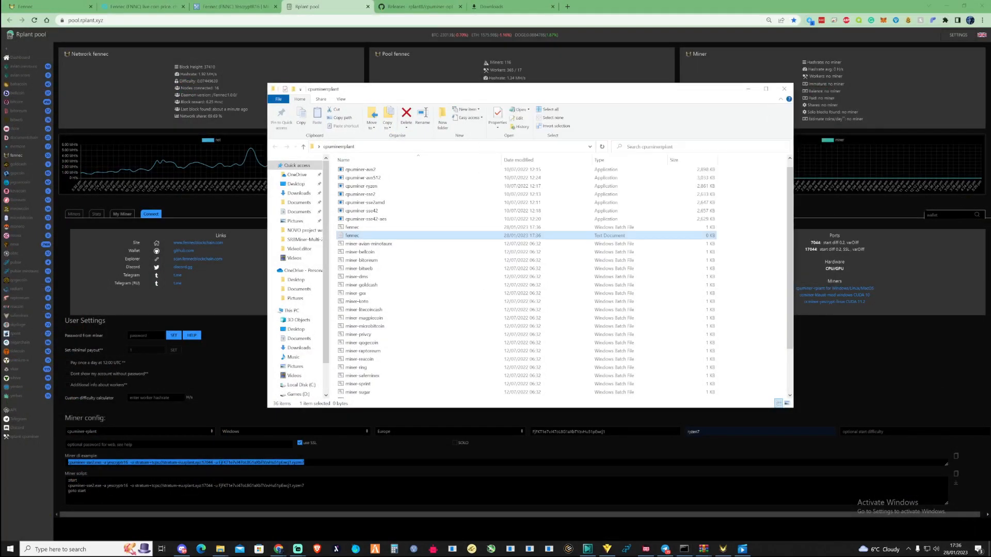
- Start the miner from the fennec batch file and move its console window clear of the file list
left_click(352, 227)
double_click(352, 227)
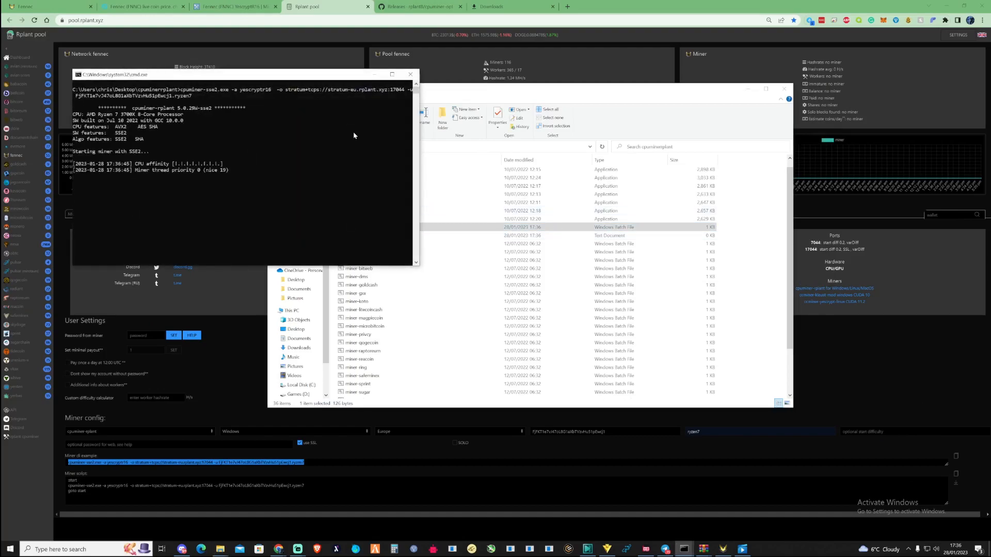
left_click_drag(244, 78, 617, 80)
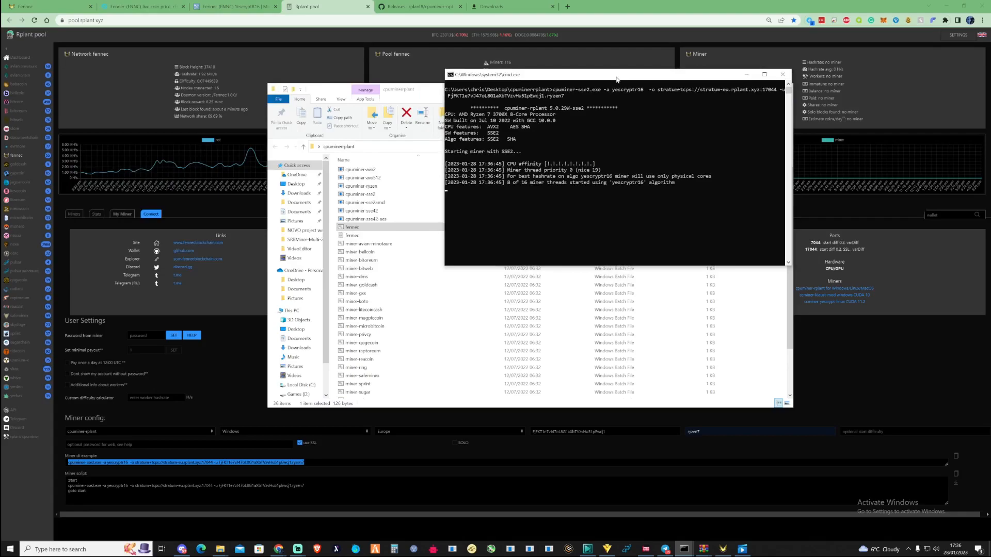
- Examine Fennec's Difficulty vs Price chart on MiningPoolStats
left_click(360, 32)
left_click(235, 7)
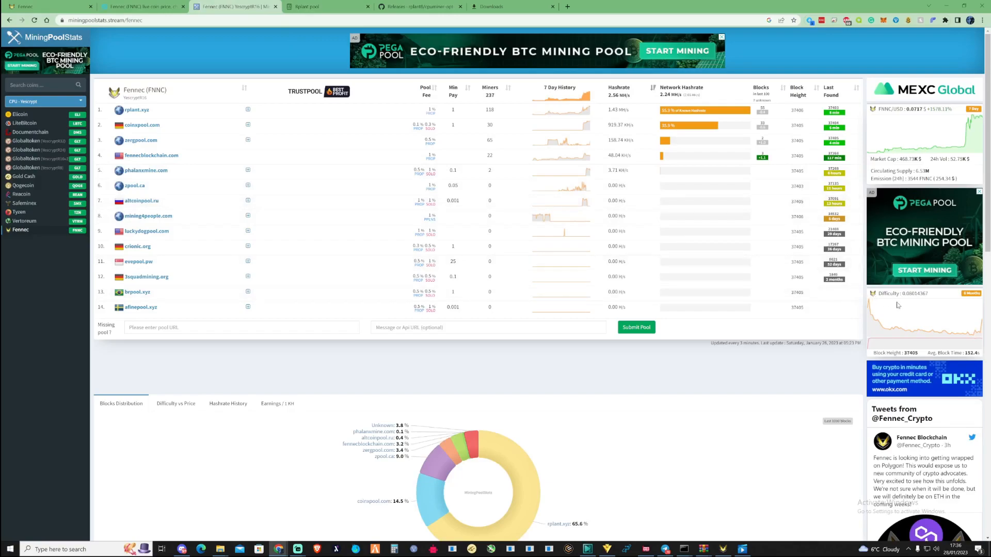
scroll(950, 315, "down", 2)
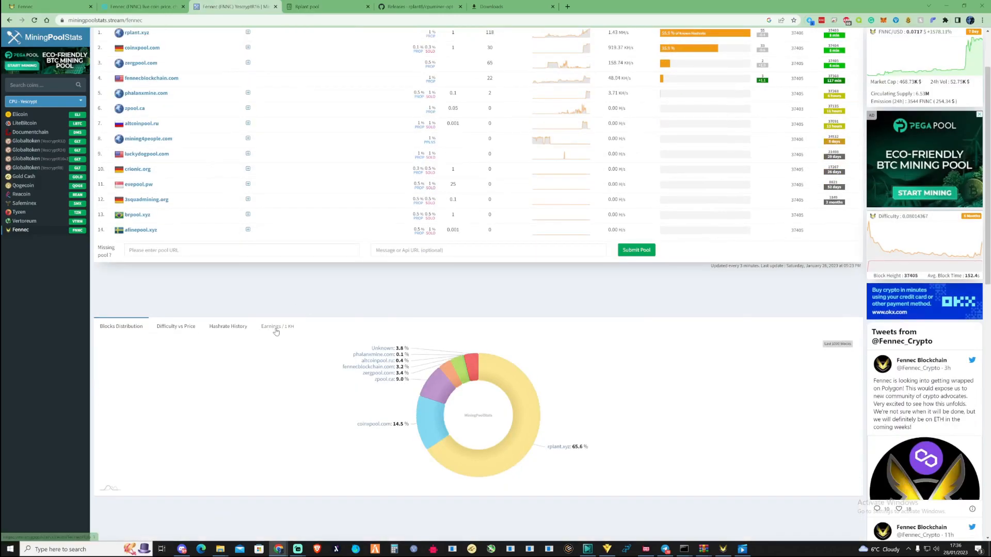
left_click(187, 327)
scroll(249, 342, "down", 2)
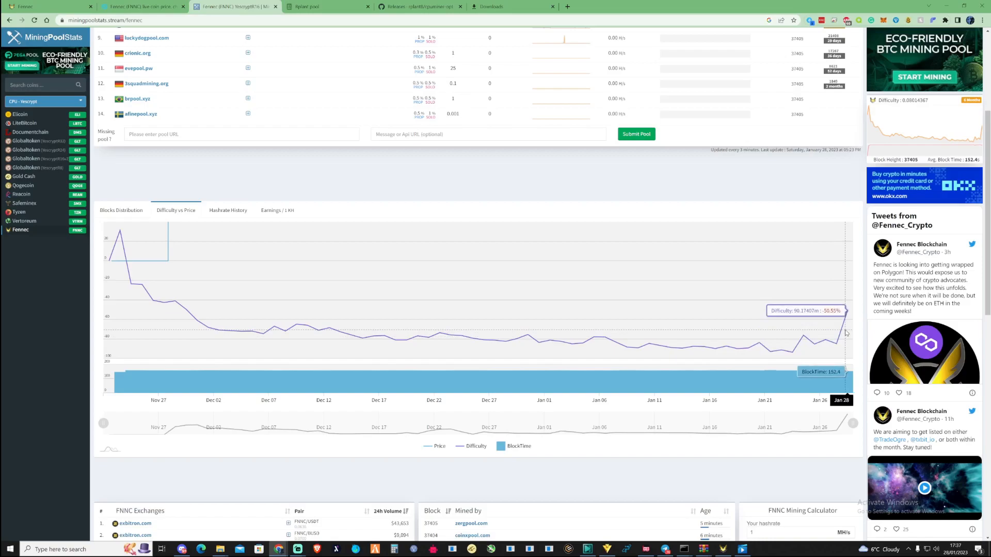
scroll(844, 334, "down", 2)
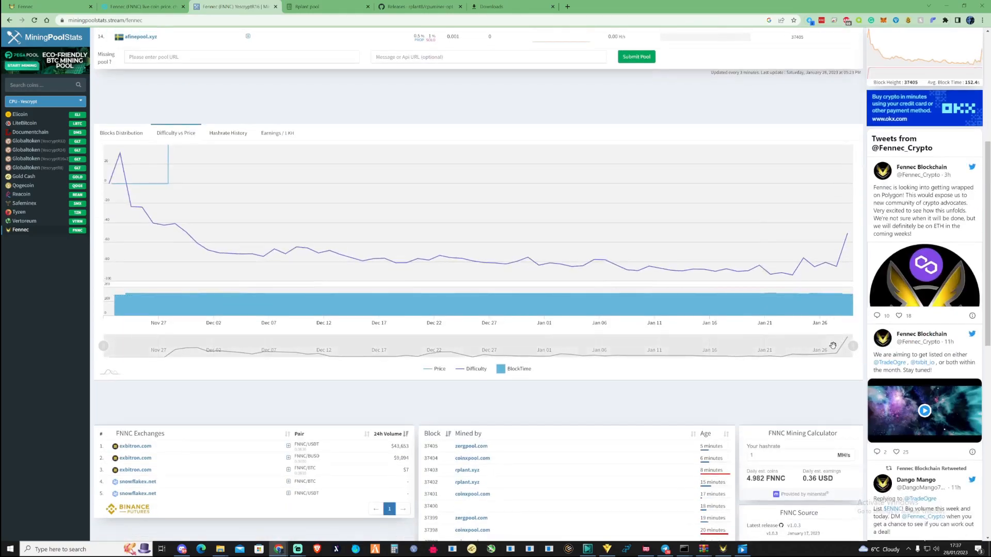
scroll(832, 338, "up", 3)
scroll(826, 330, "up", 1)
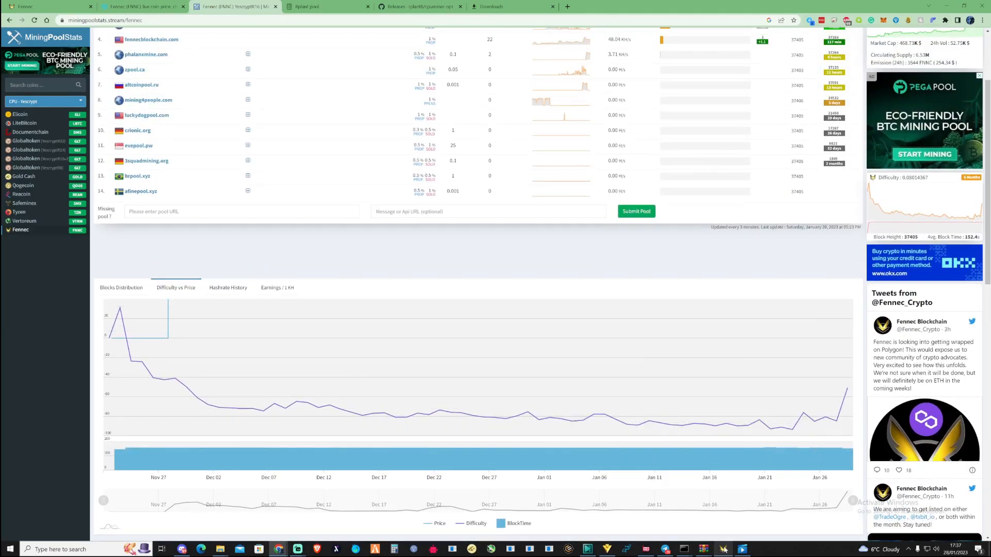
- Check the FNNC/USD price and its 7-day chart on the Fennec pool statistics page
scroll(312, 207, "up", 3)
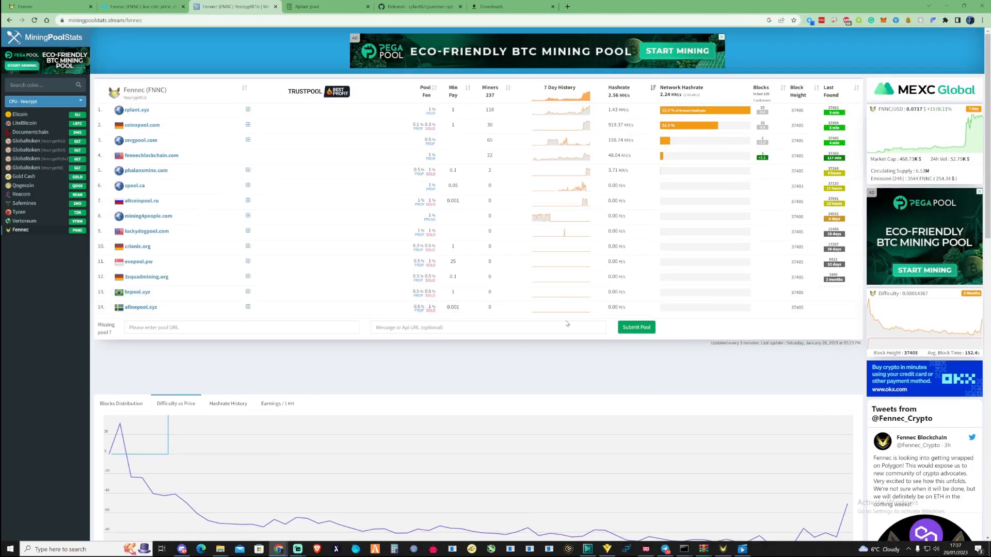
mouse_move(959, 128)
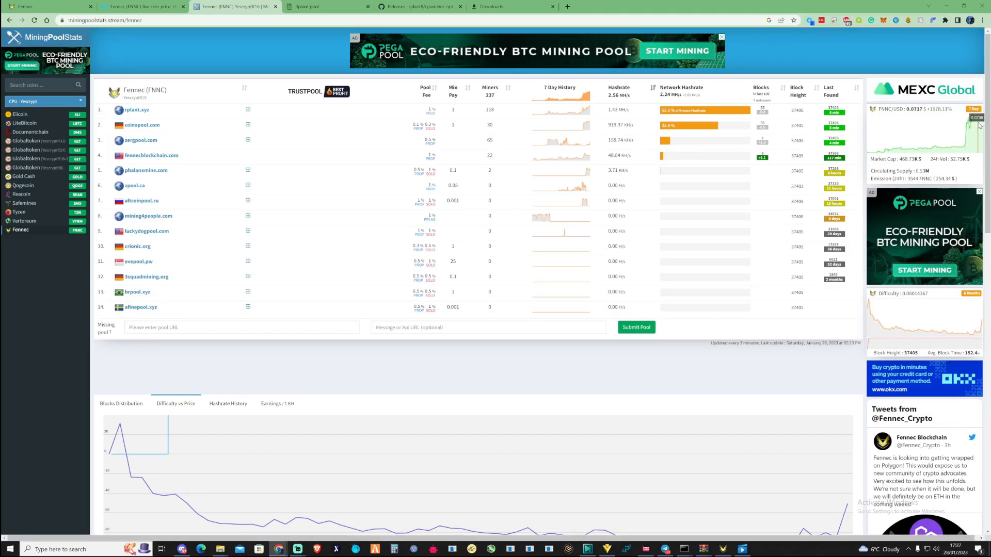
left_click_drag(926, 109, 953, 109)
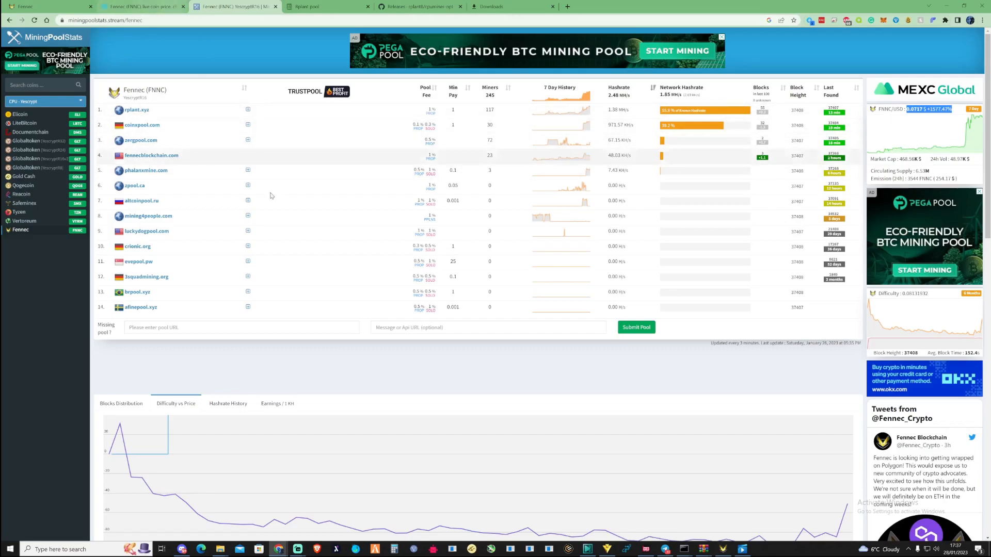
- Review the running miner's console output for accepted shares and stratum difficulty
scroll(671, 424, "down", 2)
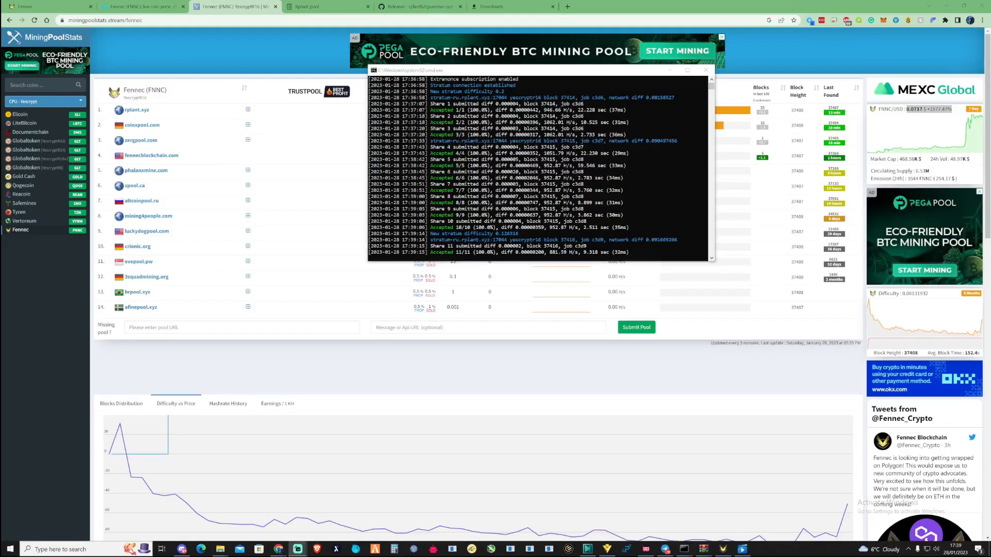
scroll(507, 201, "up", 4)
scroll(508, 200, "down", 4)
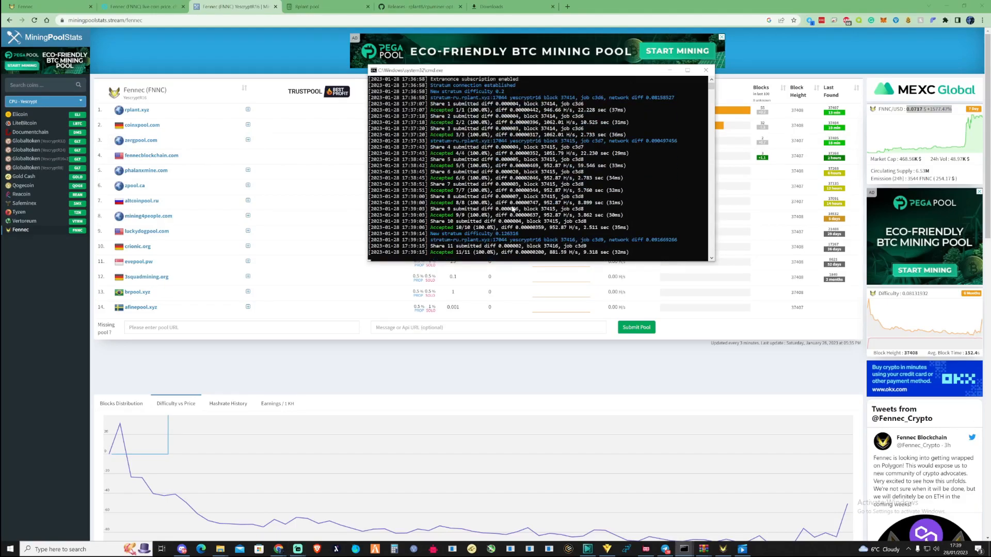
left_click(526, 234)
- Copy the wallet address from the Rplant pool's miner config and look it up in the pool's wallet search
left_click(301, 11)
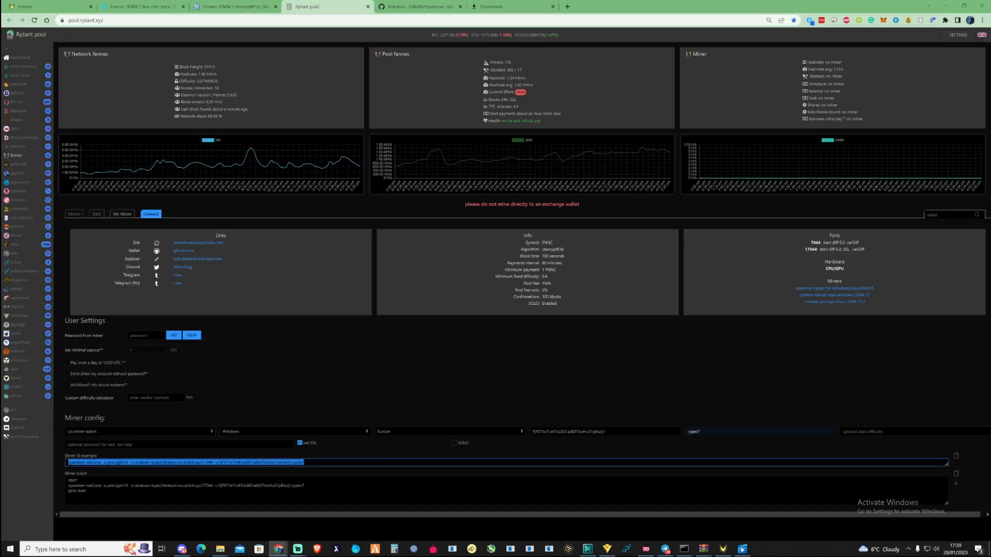
double_click(607, 432)
key("ctrl+c")
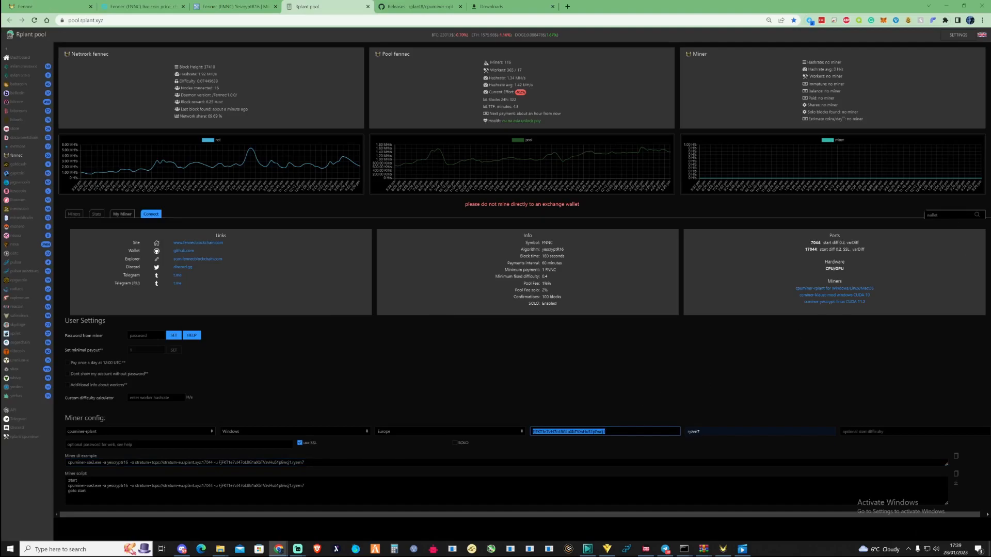
left_click(949, 215)
key("ctrl+v")
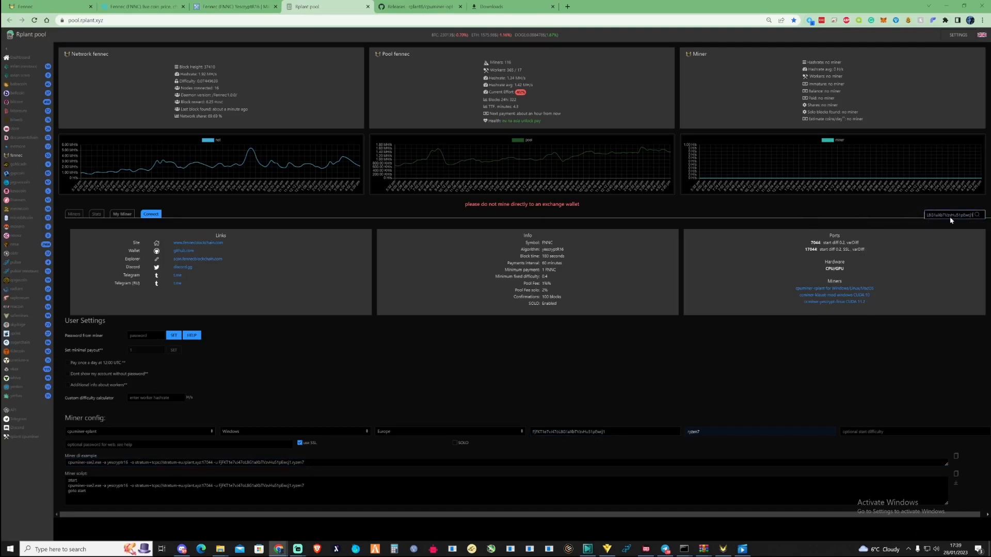
left_click(977, 215)
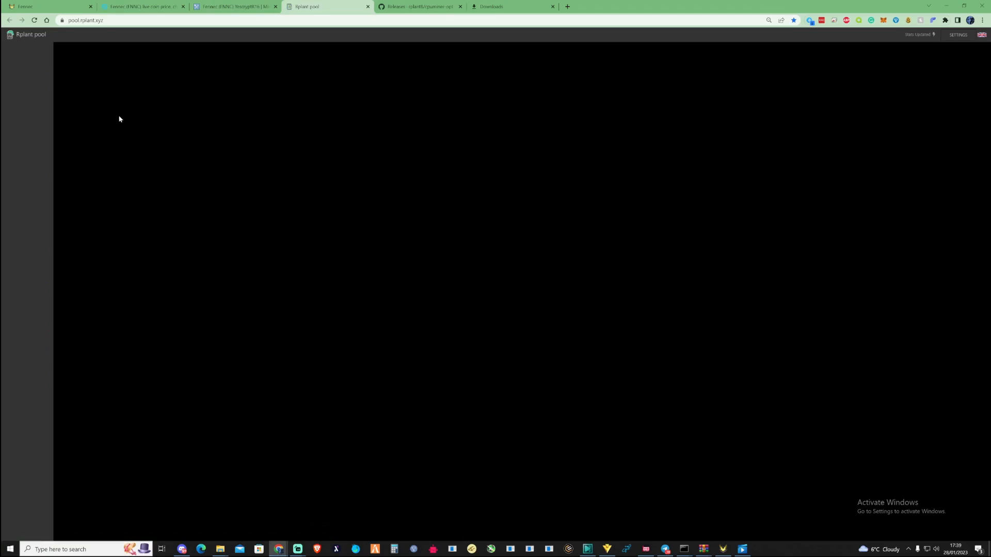
- Reload the Rplant pool page and check the current hashrate of the ryzen7 worker
key("F5")
left_click(85, 20)
key("Return")
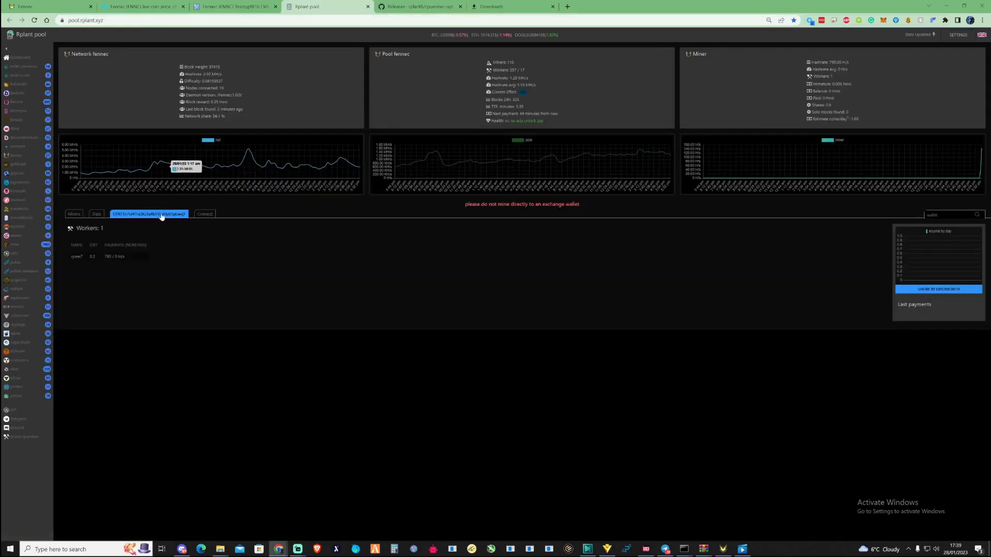
left_click_drag(104, 256, 112, 256)
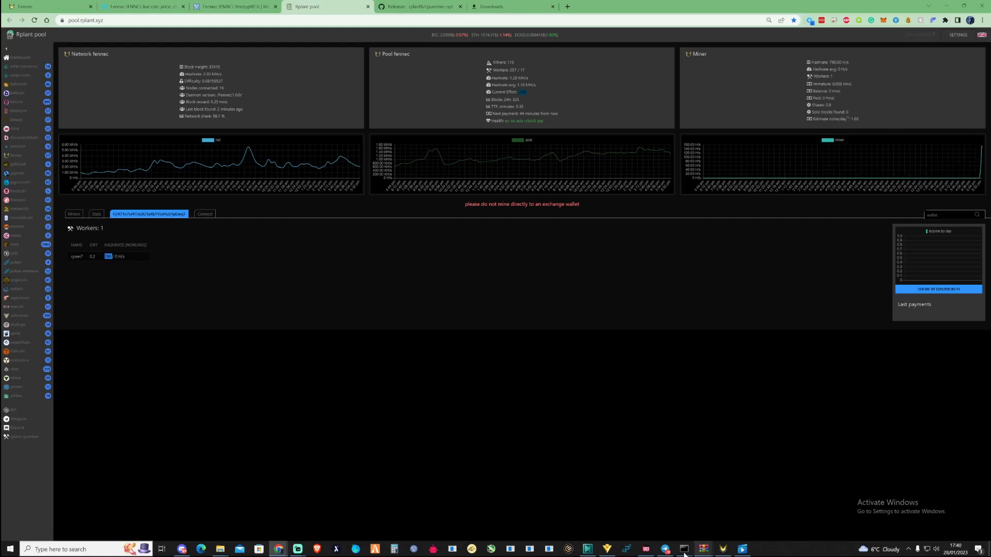
- Bring the miner console over the pool page, resume its output, and check the hashrate of the latest accepted share
mouse_move(684, 549)
left_click(717, 525)
left_click_drag(493, 71, 403, 227)
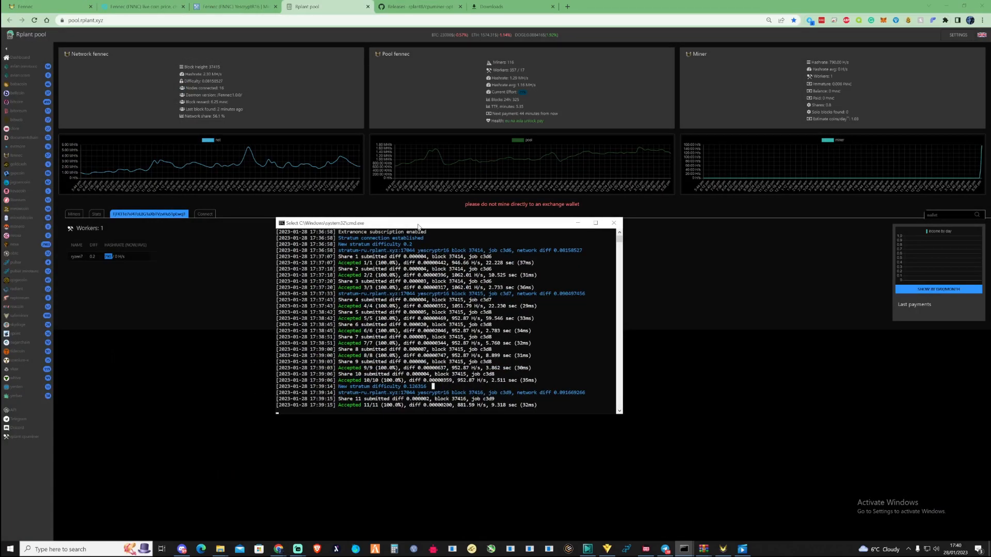
right_click(567, 365)
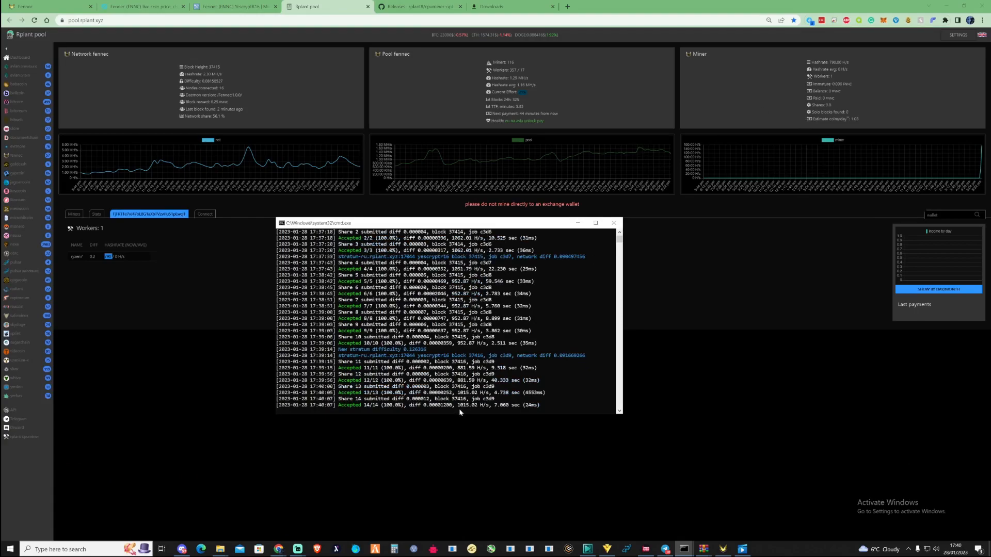
left_click_drag(458, 406, 488, 406)
scroll(483, 336, "down", 3)
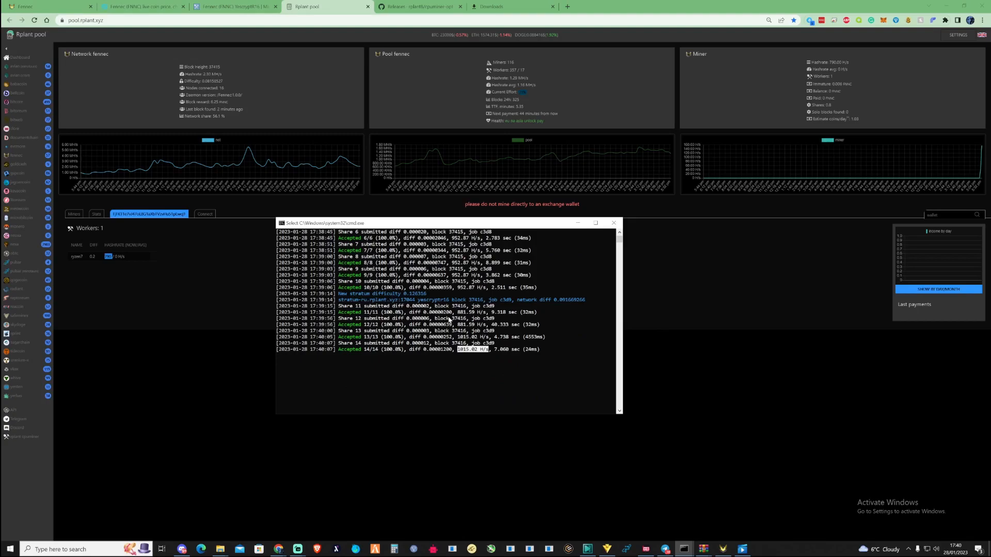
- Resume the miner console's output and estimate daily Fennec earnings at 0.01 MH/s with the FNNC mining calculator on MiningPoolStats
right_click(494, 338)
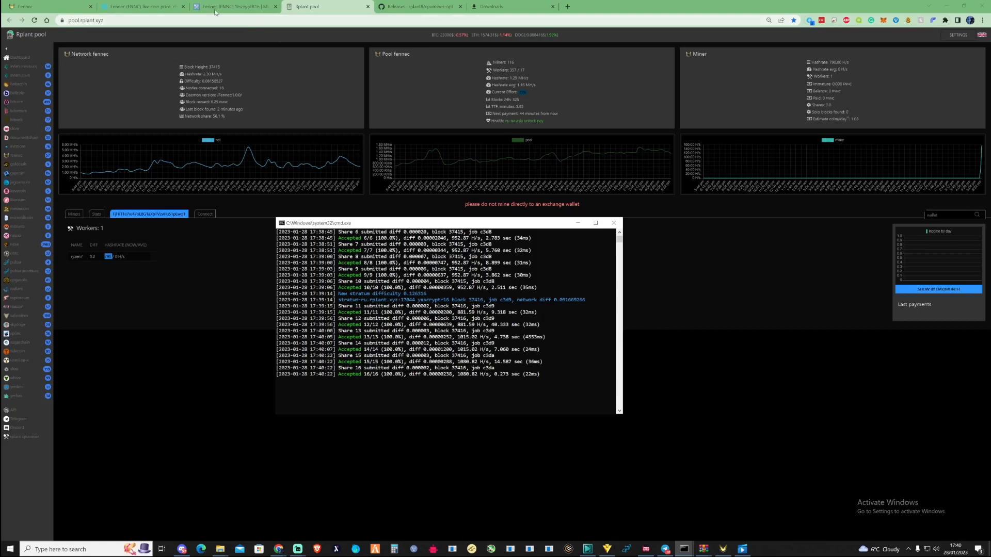
left_click(232, 7)
scroll(640, 309, "down", 10)
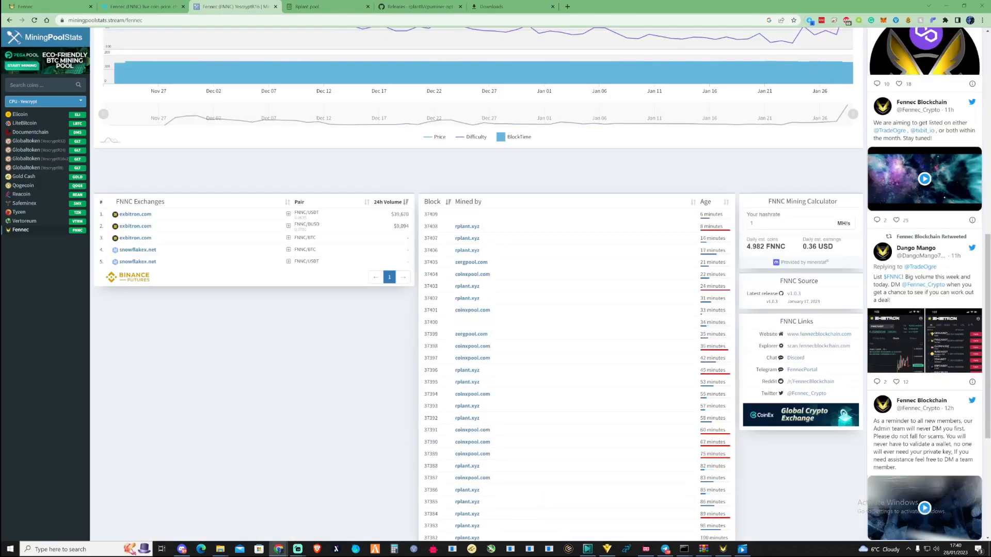
left_click_drag(763, 223, 713, 225)
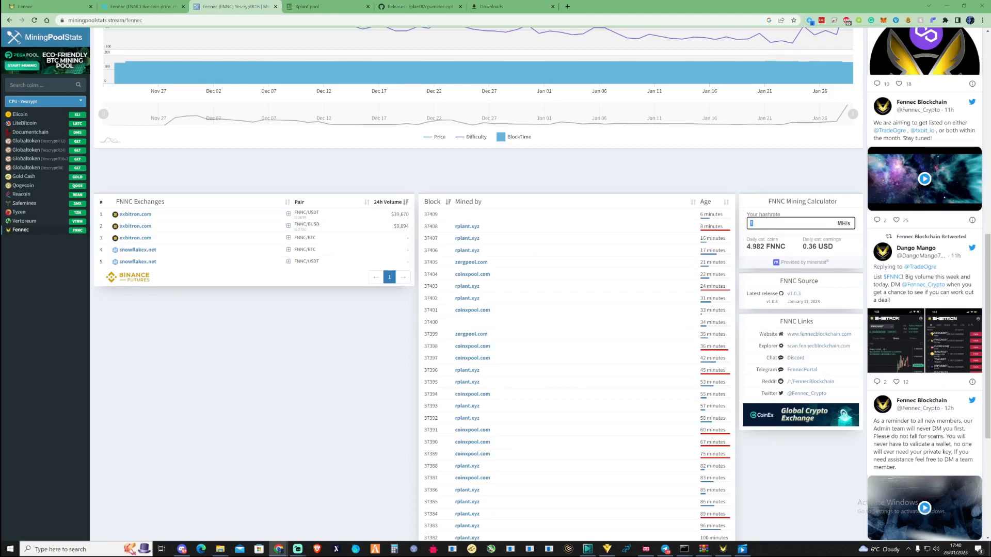
key("BackSpace")
type("0.01")
key("BackSpace")
key("BackSpace")
- Check the FNNC/USD price chart on MiningPoolStats and return to the Rplant pool page
scroll(895, 191, "up", 9)
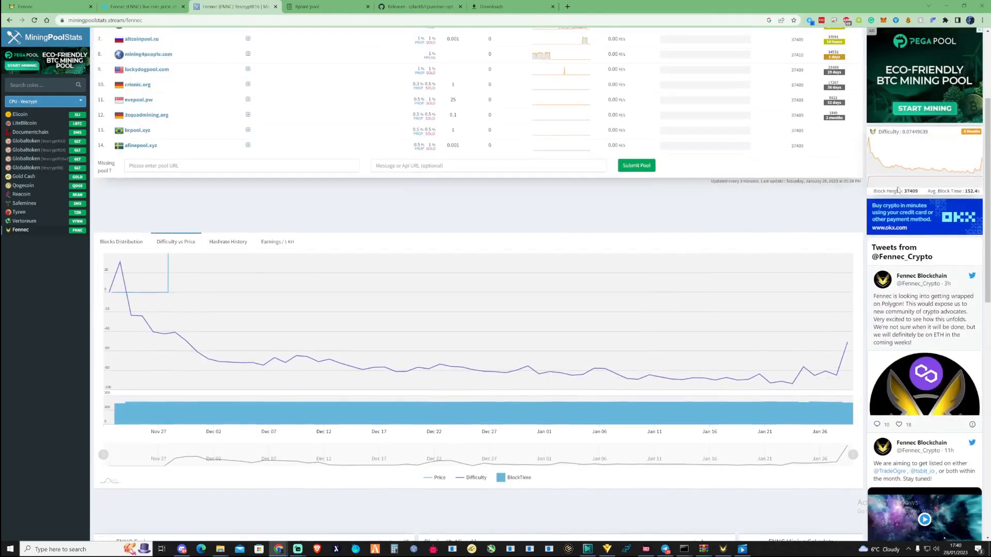
scroll(895, 191, "up", 1)
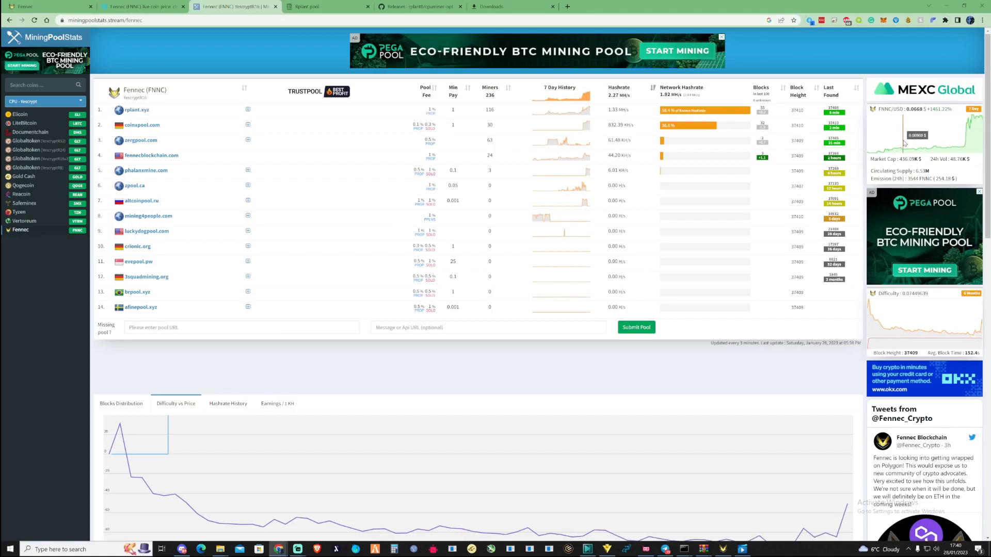
left_click(343, 6)
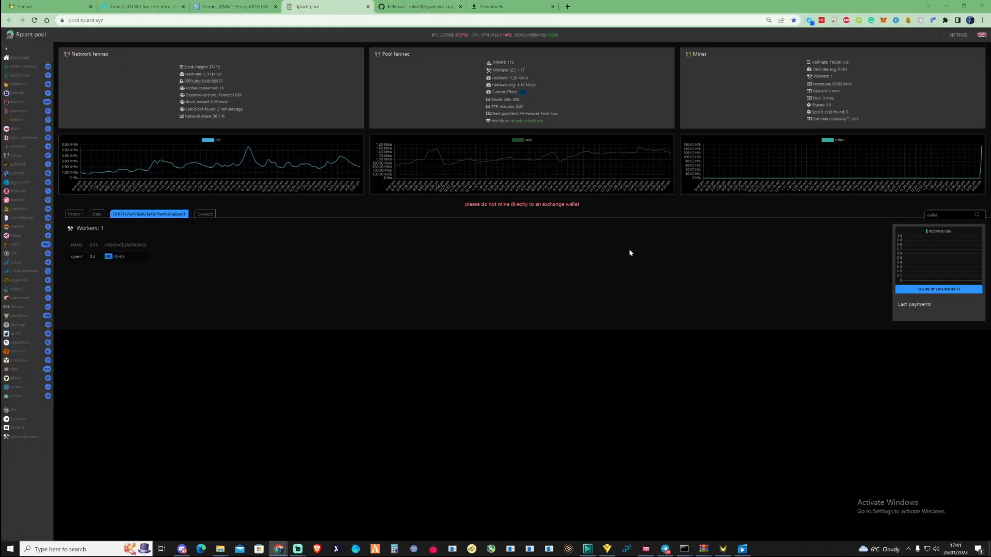